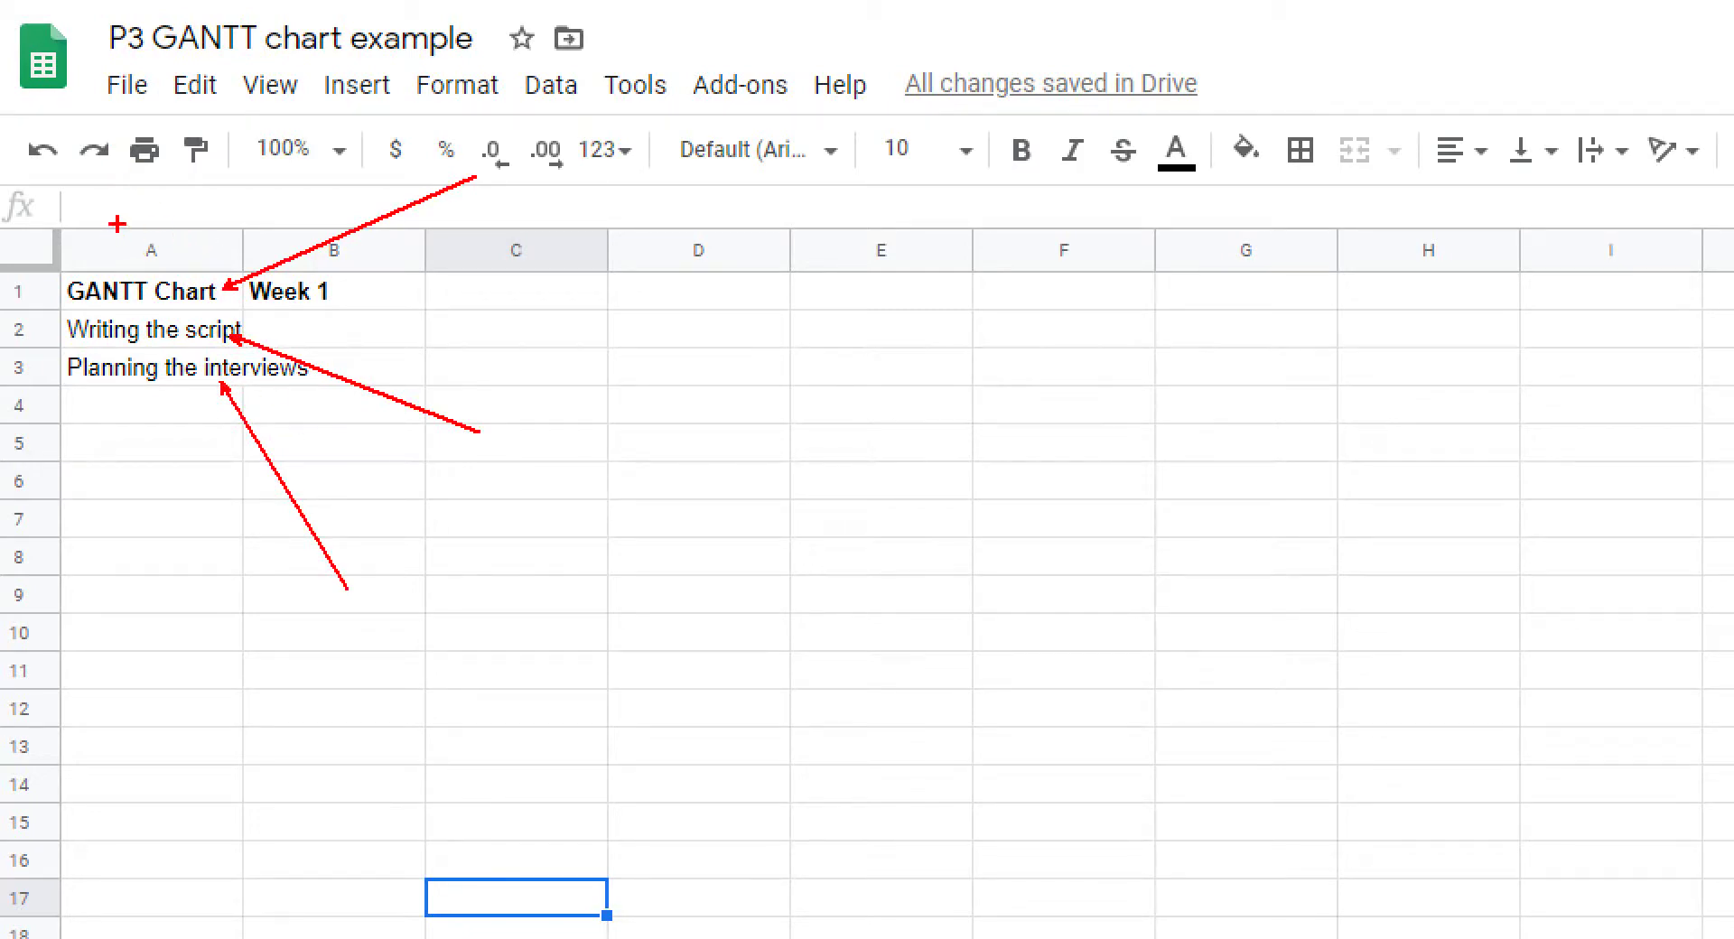
pyautogui.moveTo(117, 224); pyautogui.dragTo(180, 260)
pyautogui.moveTo(0, 272); pyautogui.dragTo(72, 333)
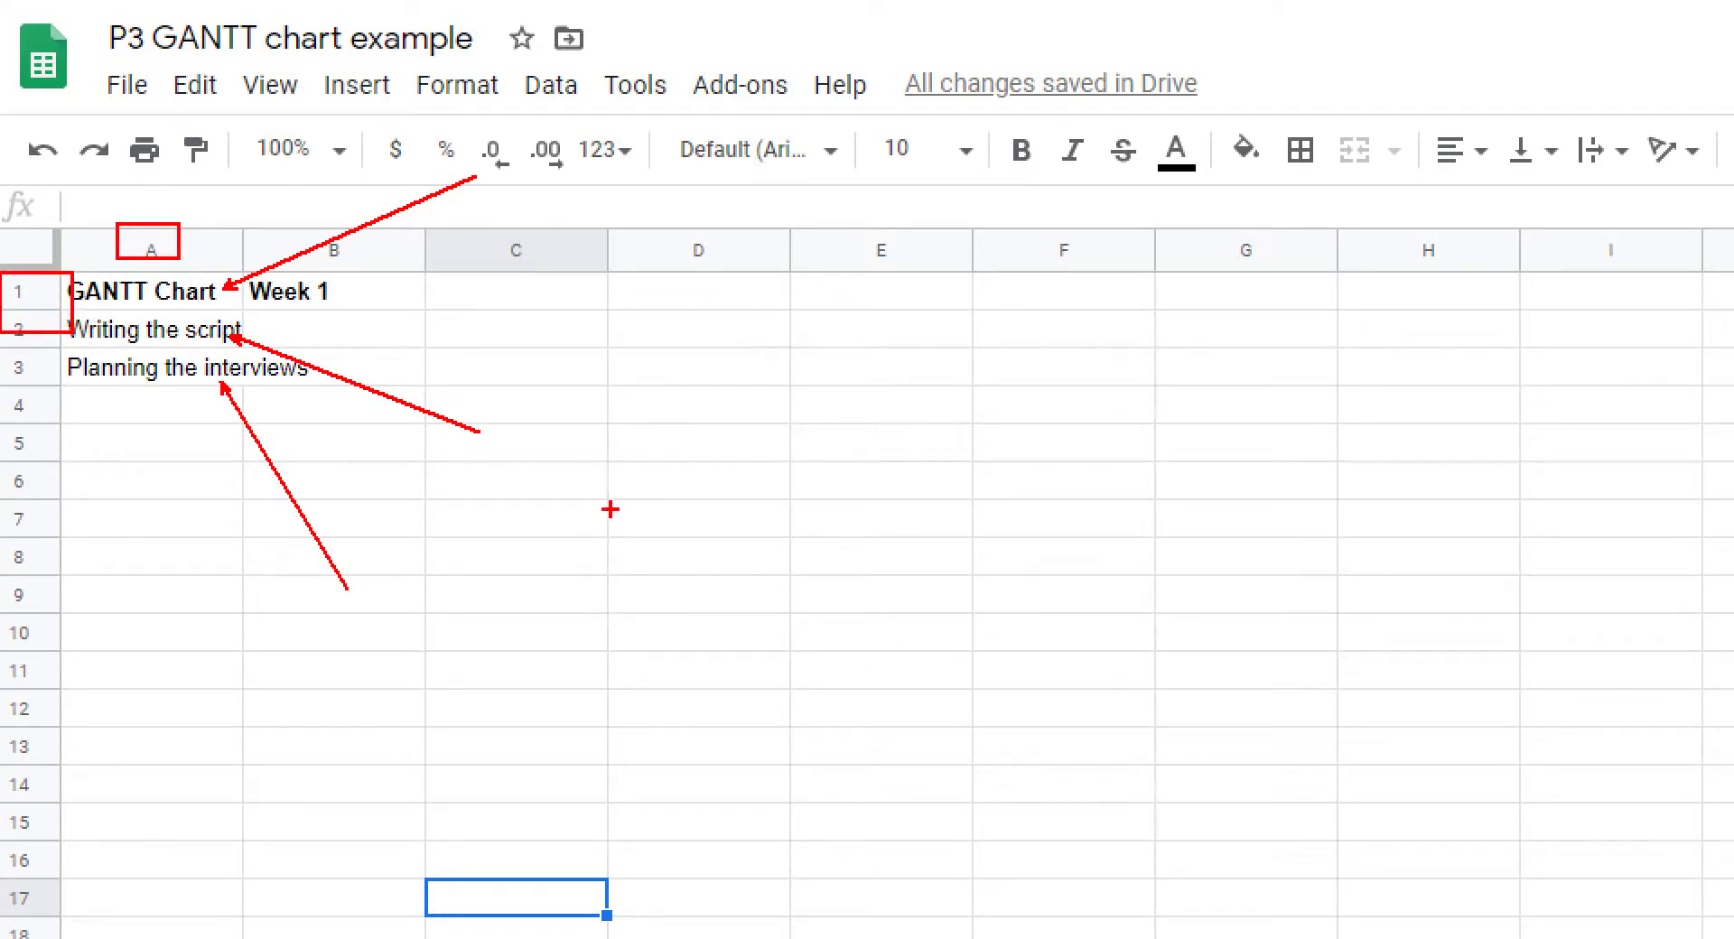
pyautogui.moveTo(611, 501)
pyautogui.mouseDown()
pyautogui.moveTo(798, 566)
pyautogui.moveTo(751, 205)
pyautogui.moveTo(749, 245)
pyautogui.mouseUp()
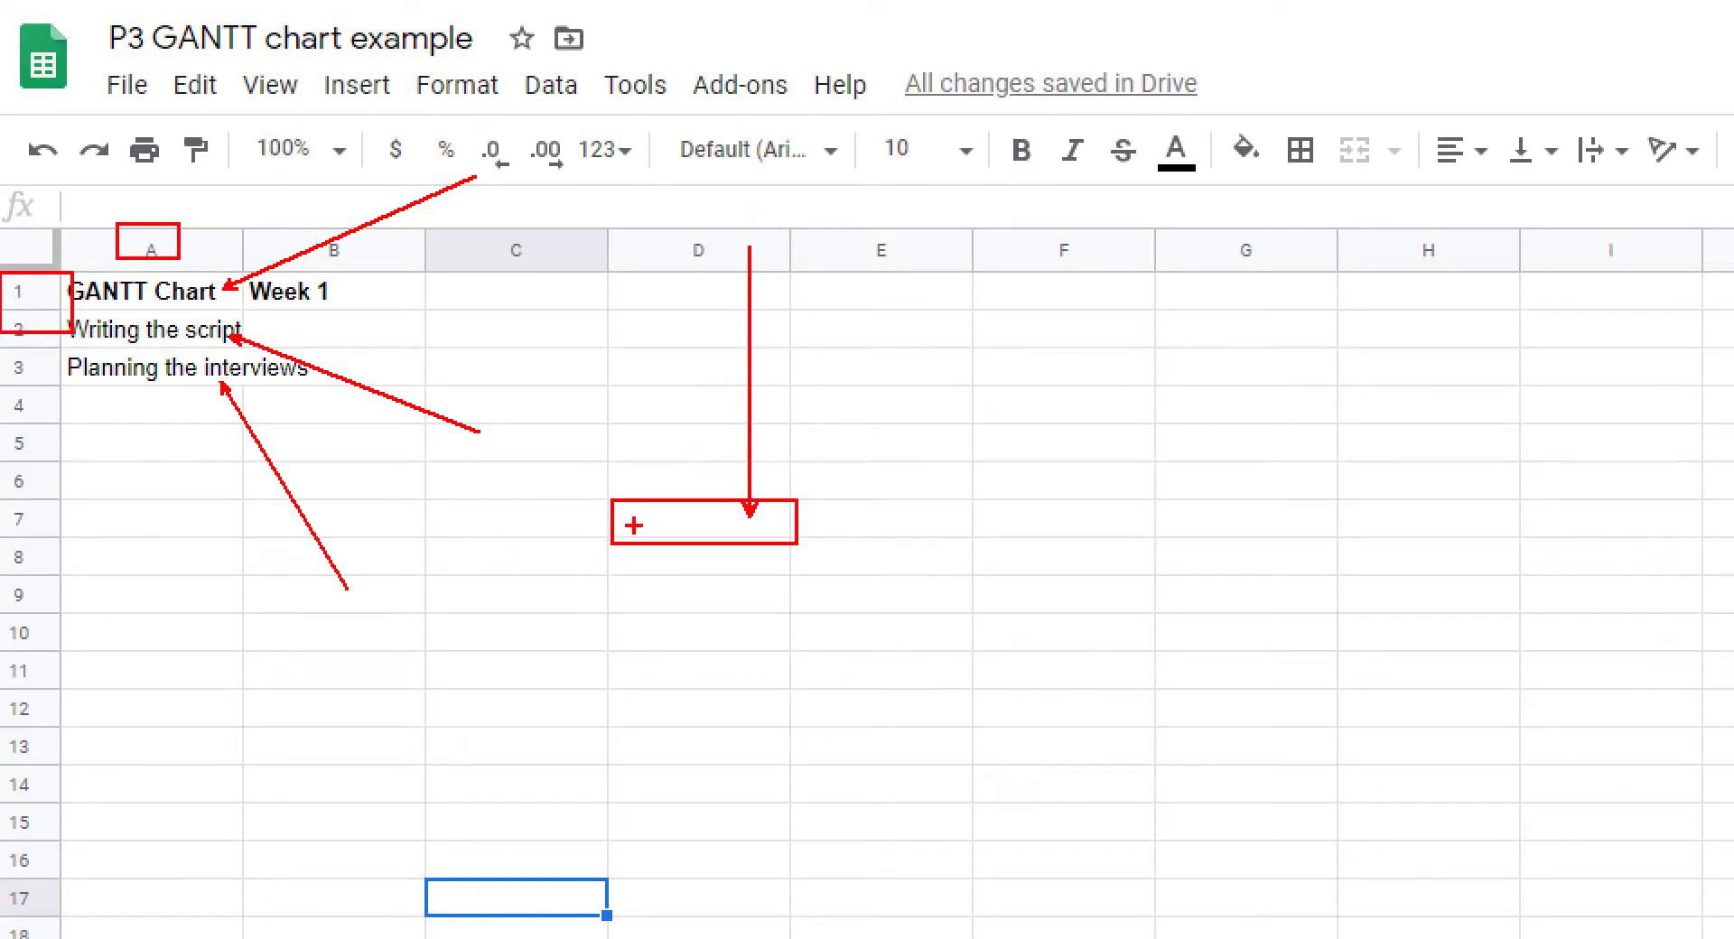
pyautogui.moveTo(674, 527); pyautogui.dragTo(45, 528)
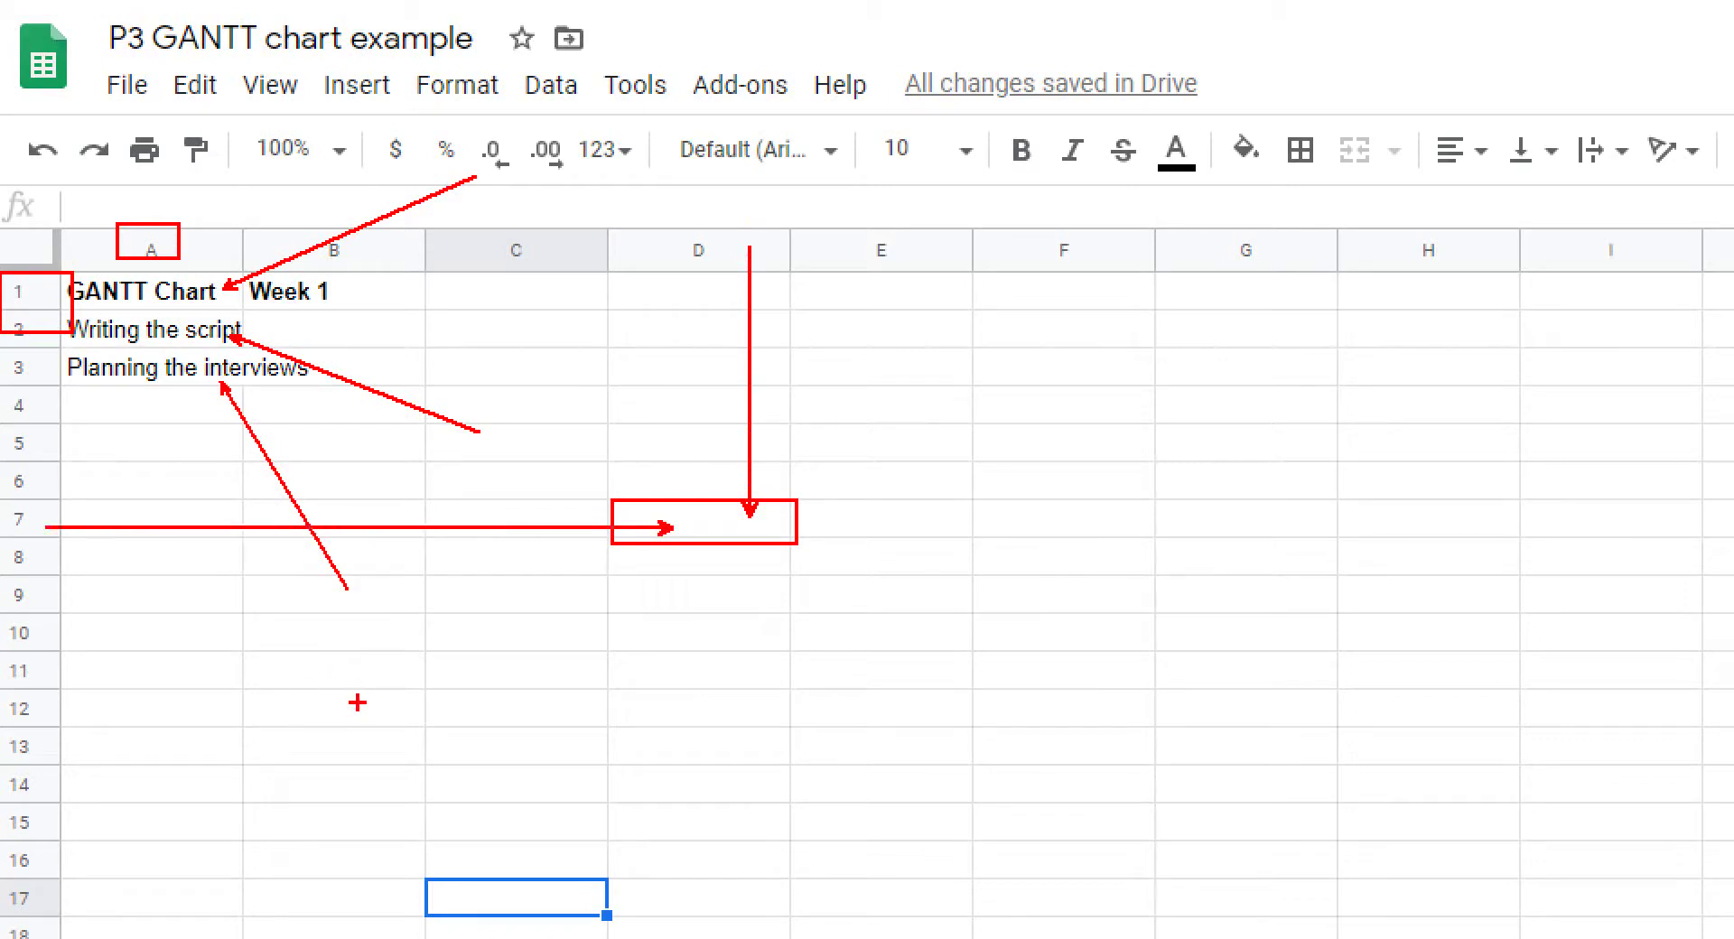
pyautogui.hotkey('ctrl', 'z')
pyautogui.hotkey('ctrl', 'z')
pyautogui.hotkey('ctrl', 'z')
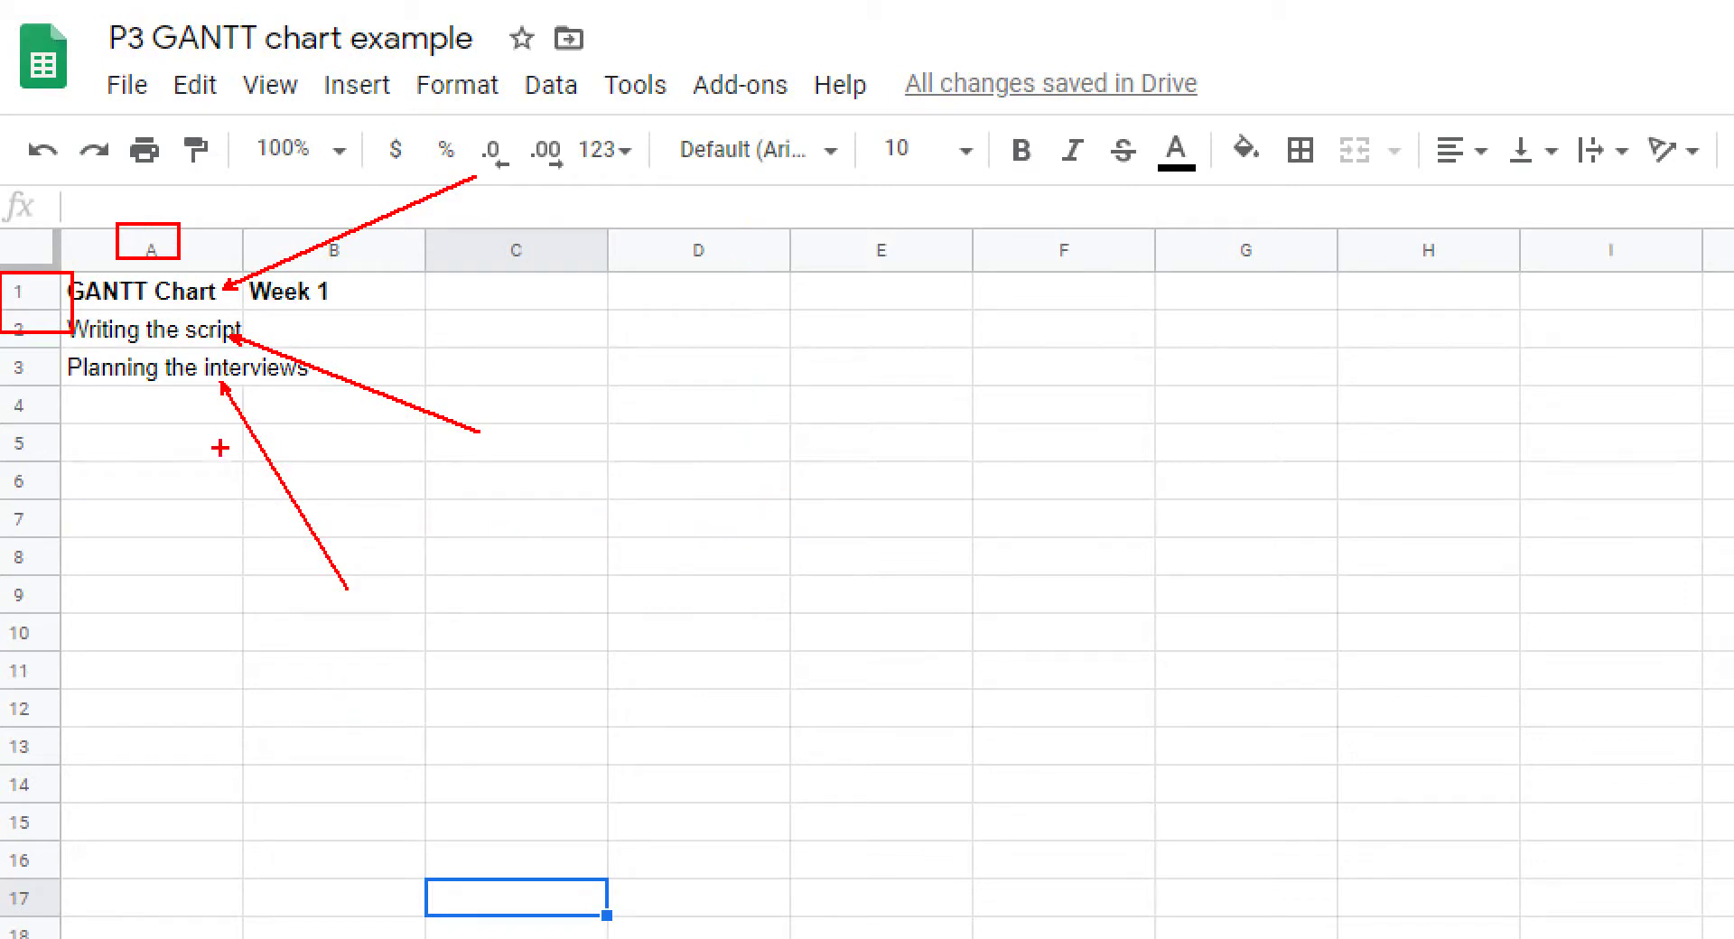
pyautogui.moveTo(143, 417); pyautogui.dragTo(181, 725)
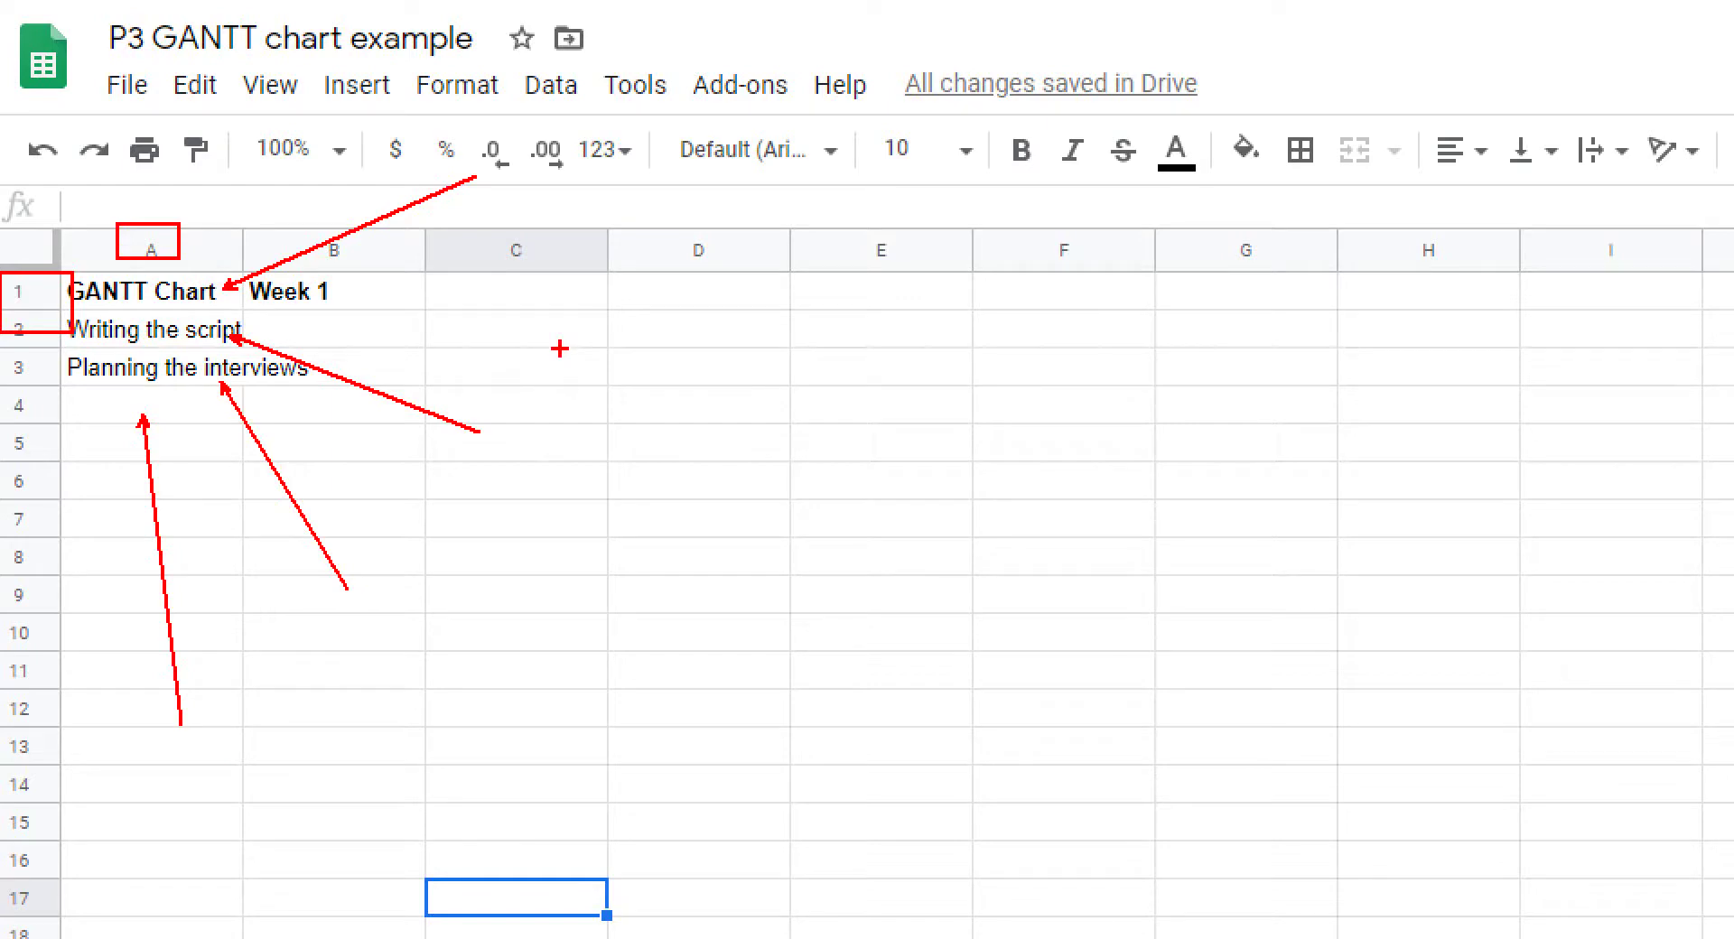
pyautogui.press('b')
pyautogui.moveTo(233, 260); pyautogui.dragTo(430, 329)
pyautogui.moveTo(416, 248)
pyautogui.mouseDown()
pyautogui.moveTo(580, 324)
pyautogui.moveTo(702, 293)
pyautogui.moveTo(786, 324)
pyautogui.mouseUp()
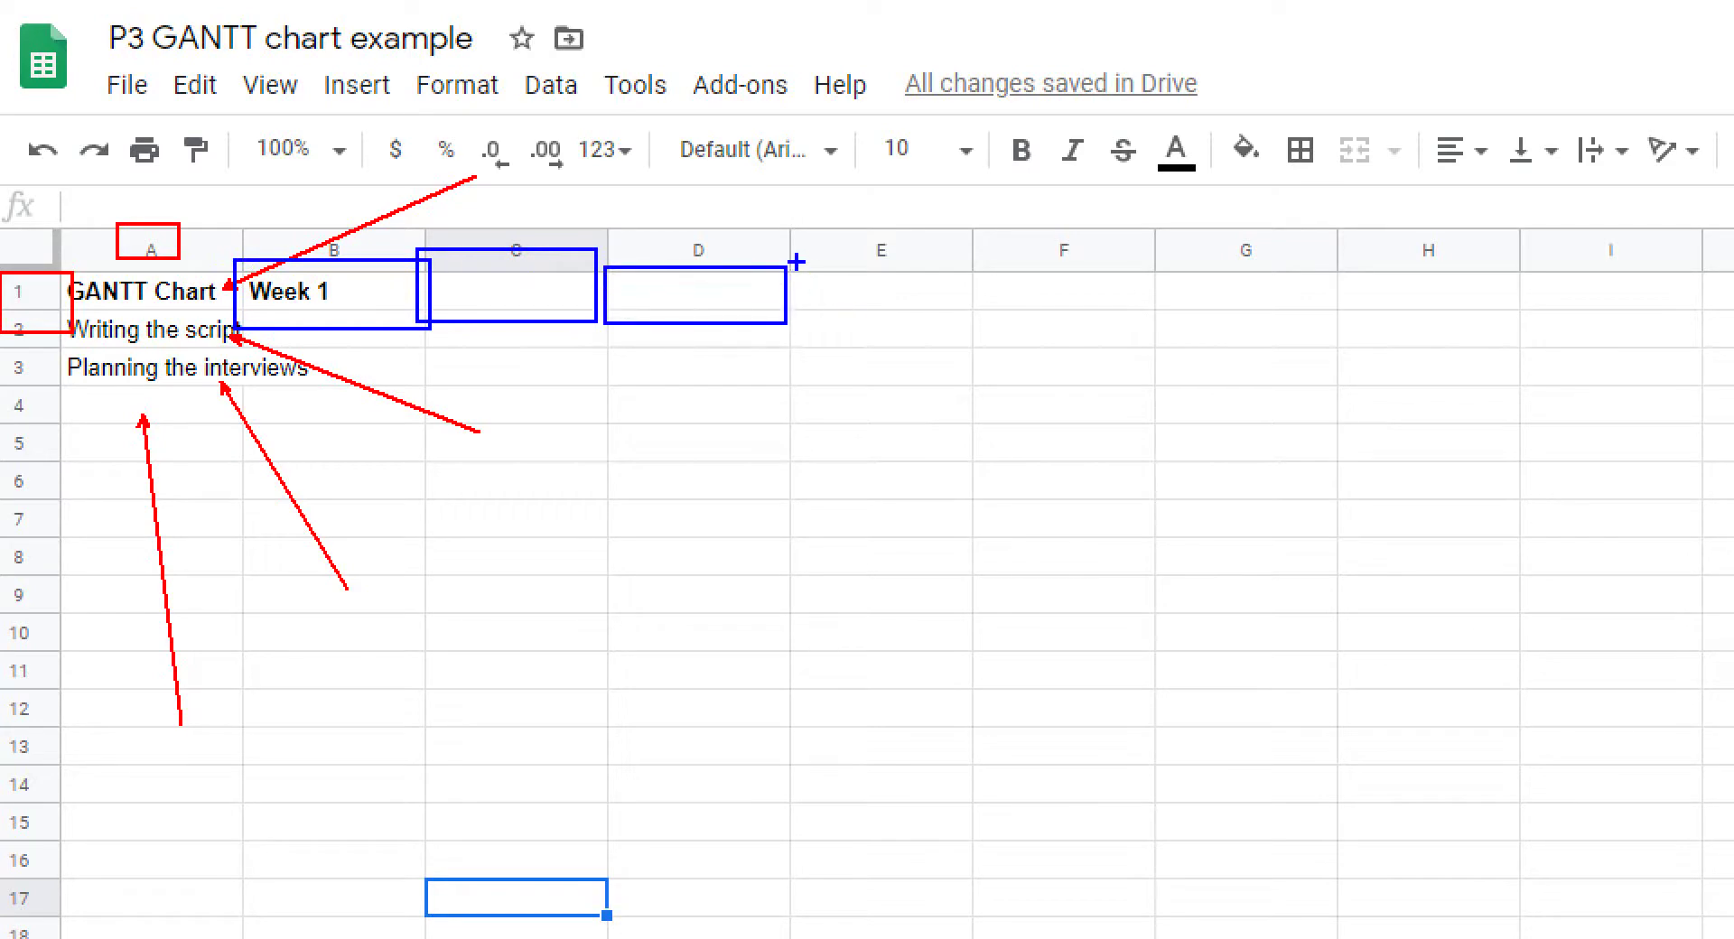
pyautogui.moveTo(794, 262); pyautogui.dragTo(982, 327)
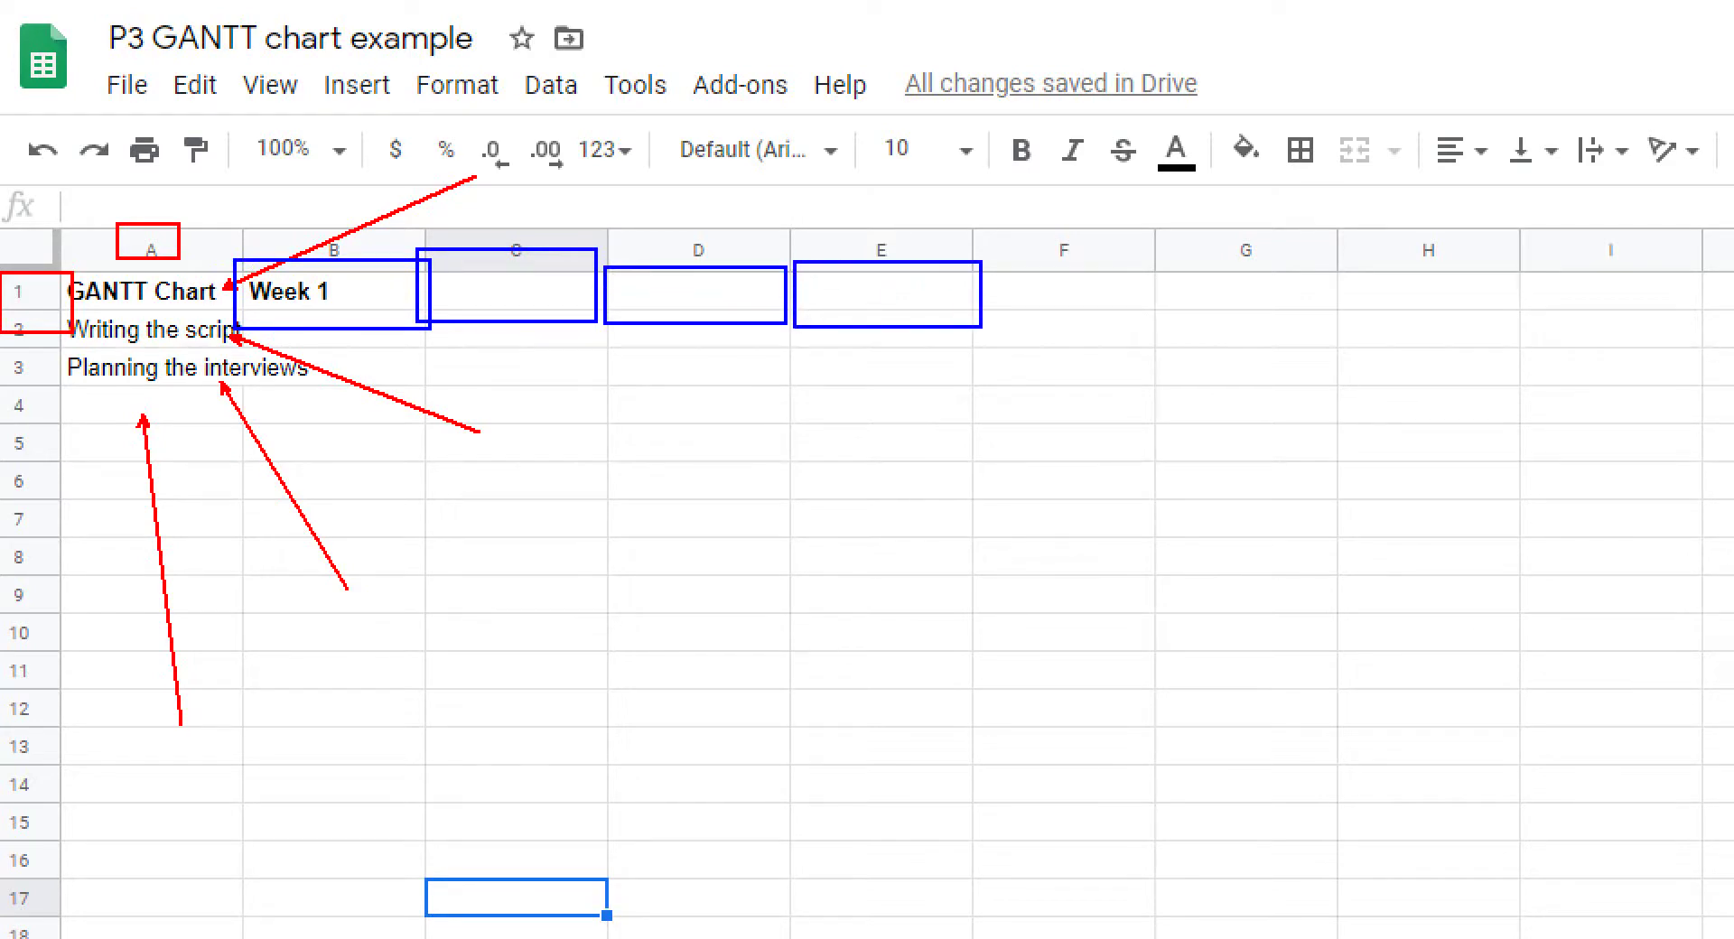
pyautogui.press('Escape')
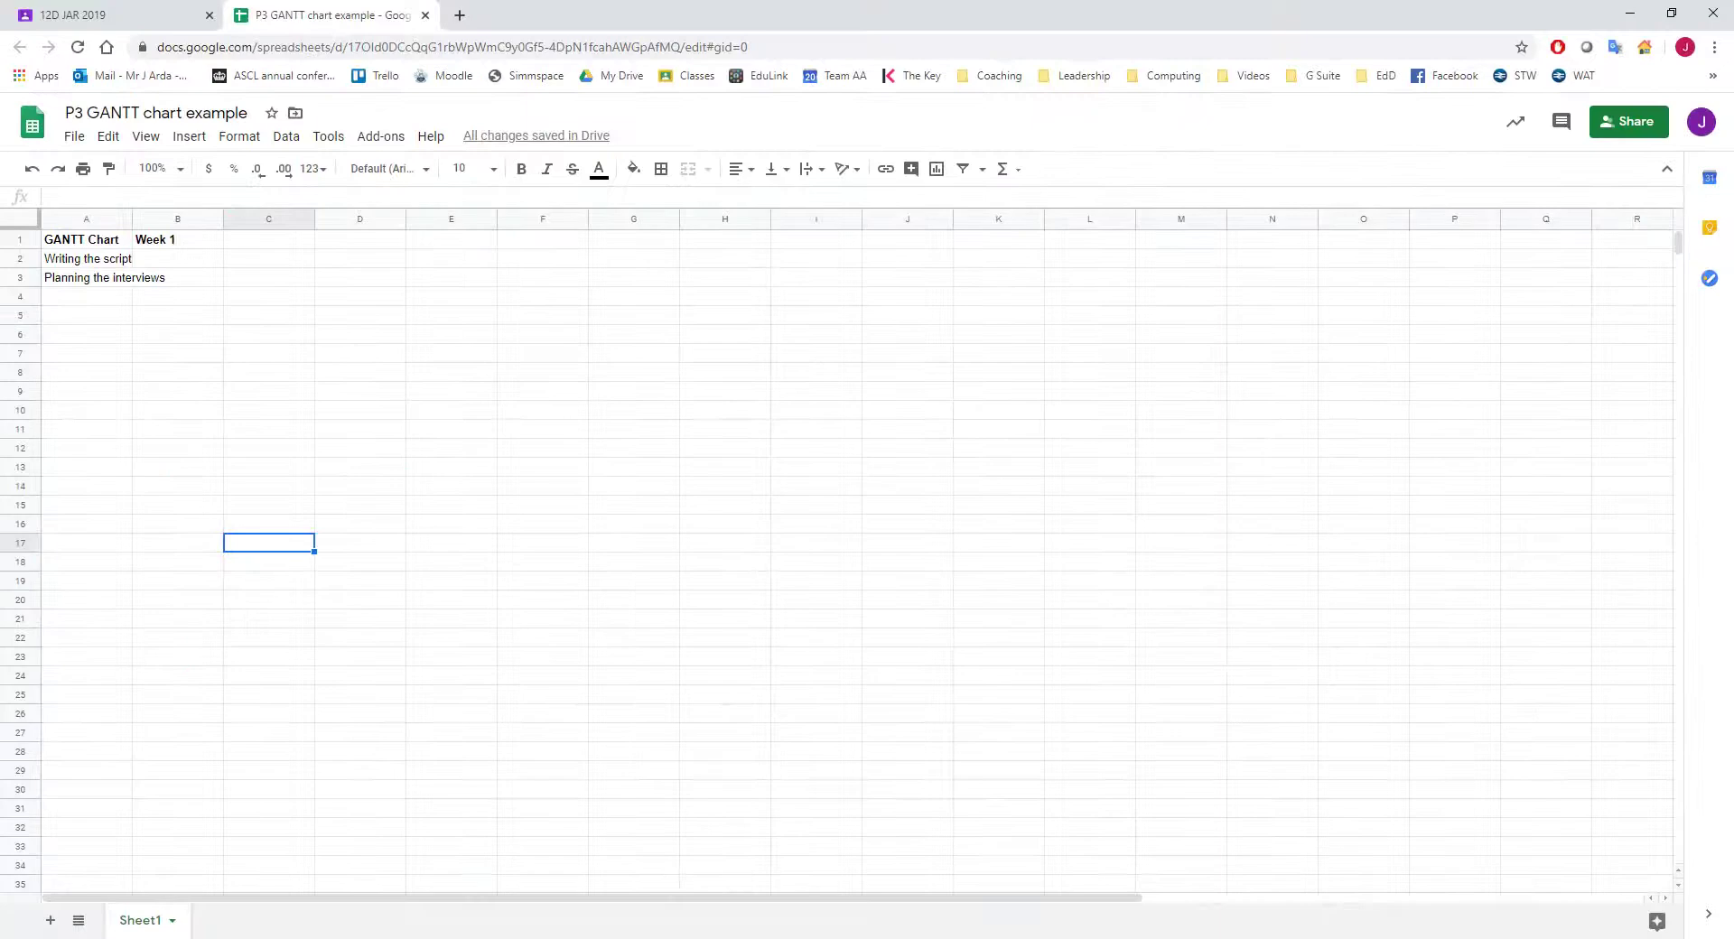
pyautogui.hotkey('ctrl', '1')
pyautogui.click(625, 223)
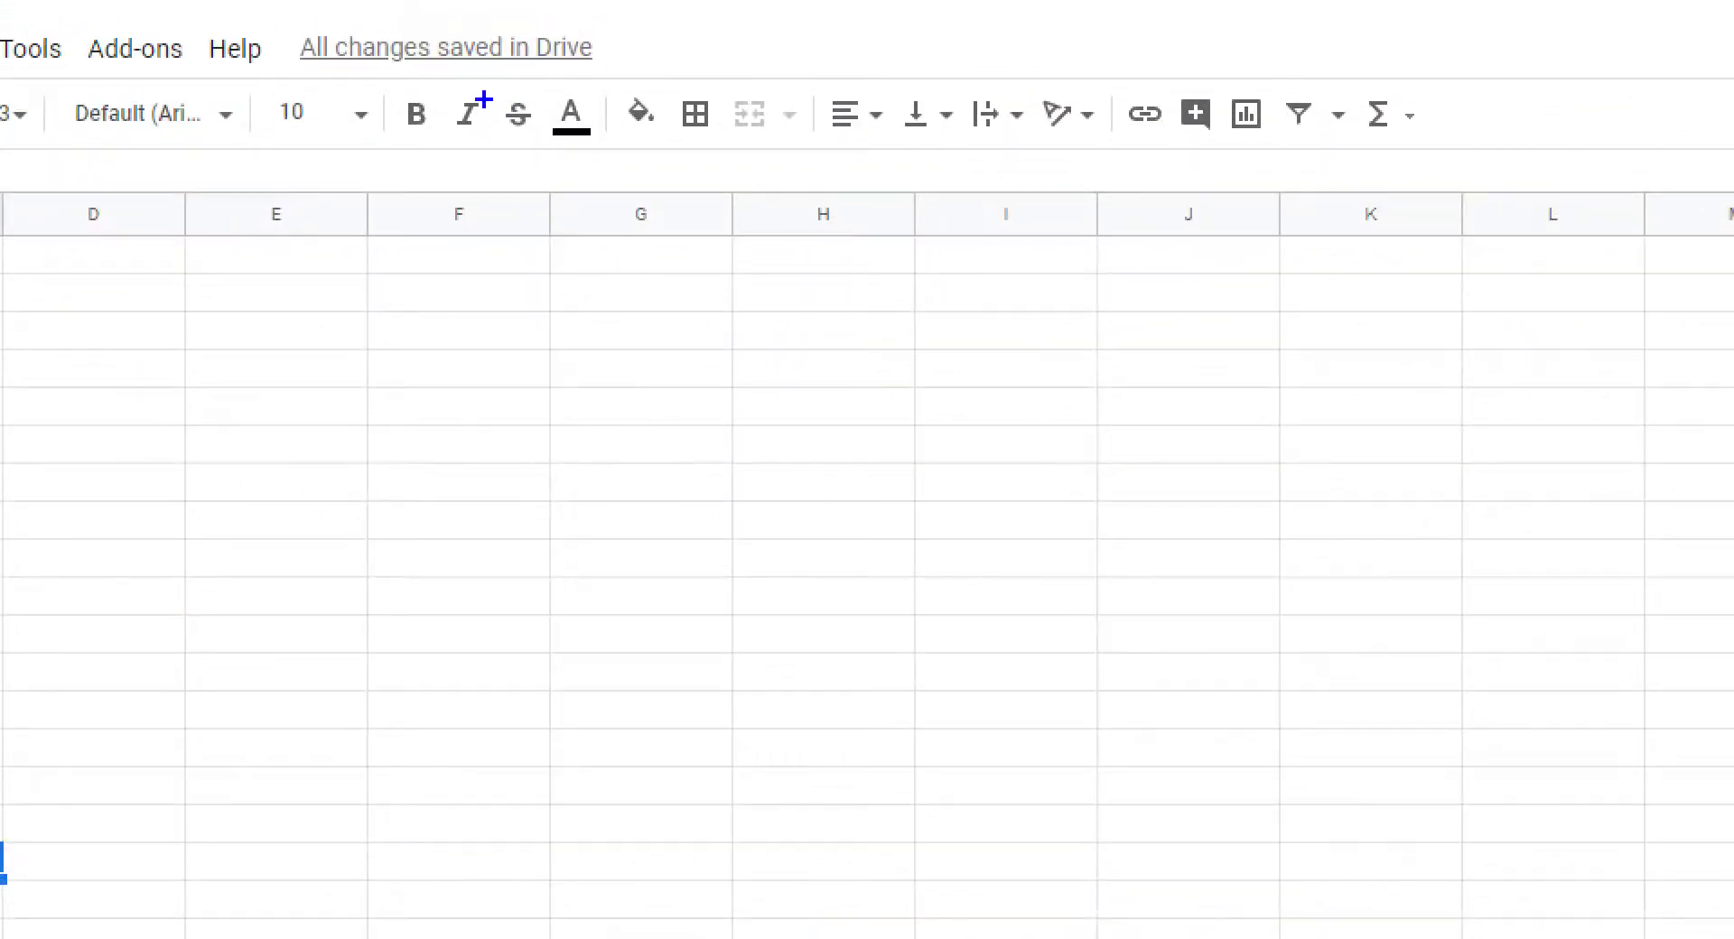
pyautogui.moveTo(374, 85)
pyautogui.mouseDown()
pyautogui.moveTo(438, 143)
pyautogui.moveTo(635, 161)
pyautogui.moveTo(611, 160)
pyautogui.moveTo(517, 427)
pyautogui.mouseUp()
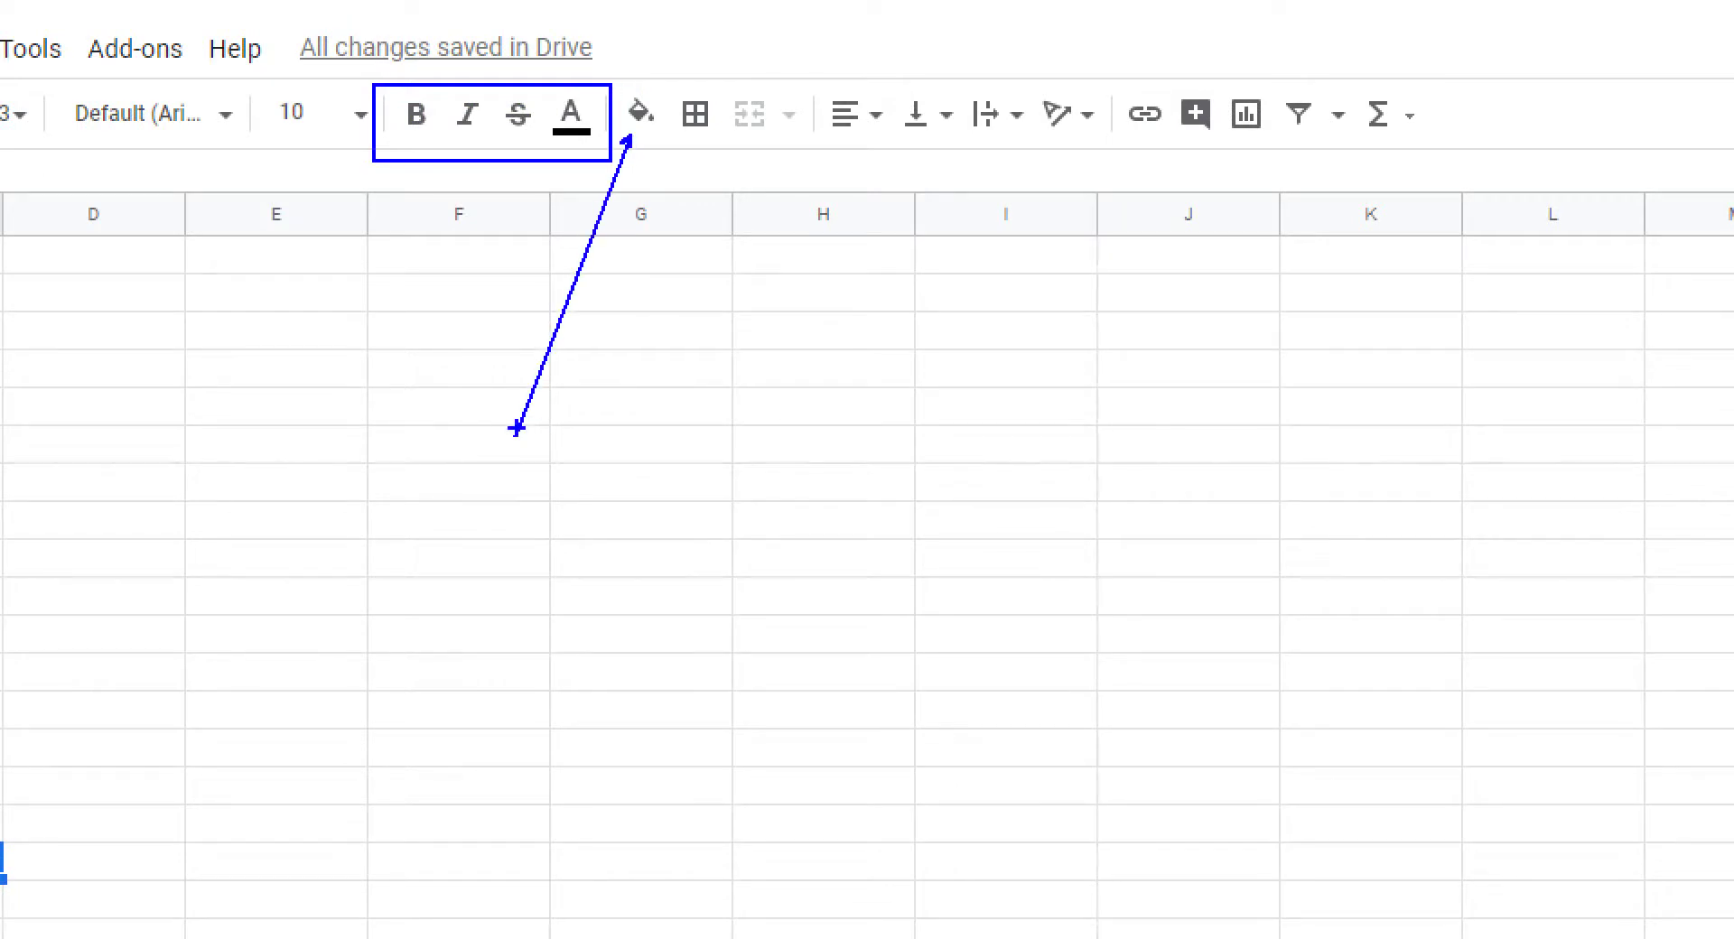
pyautogui.moveTo(704, 137); pyautogui.dragTo(762, 393)
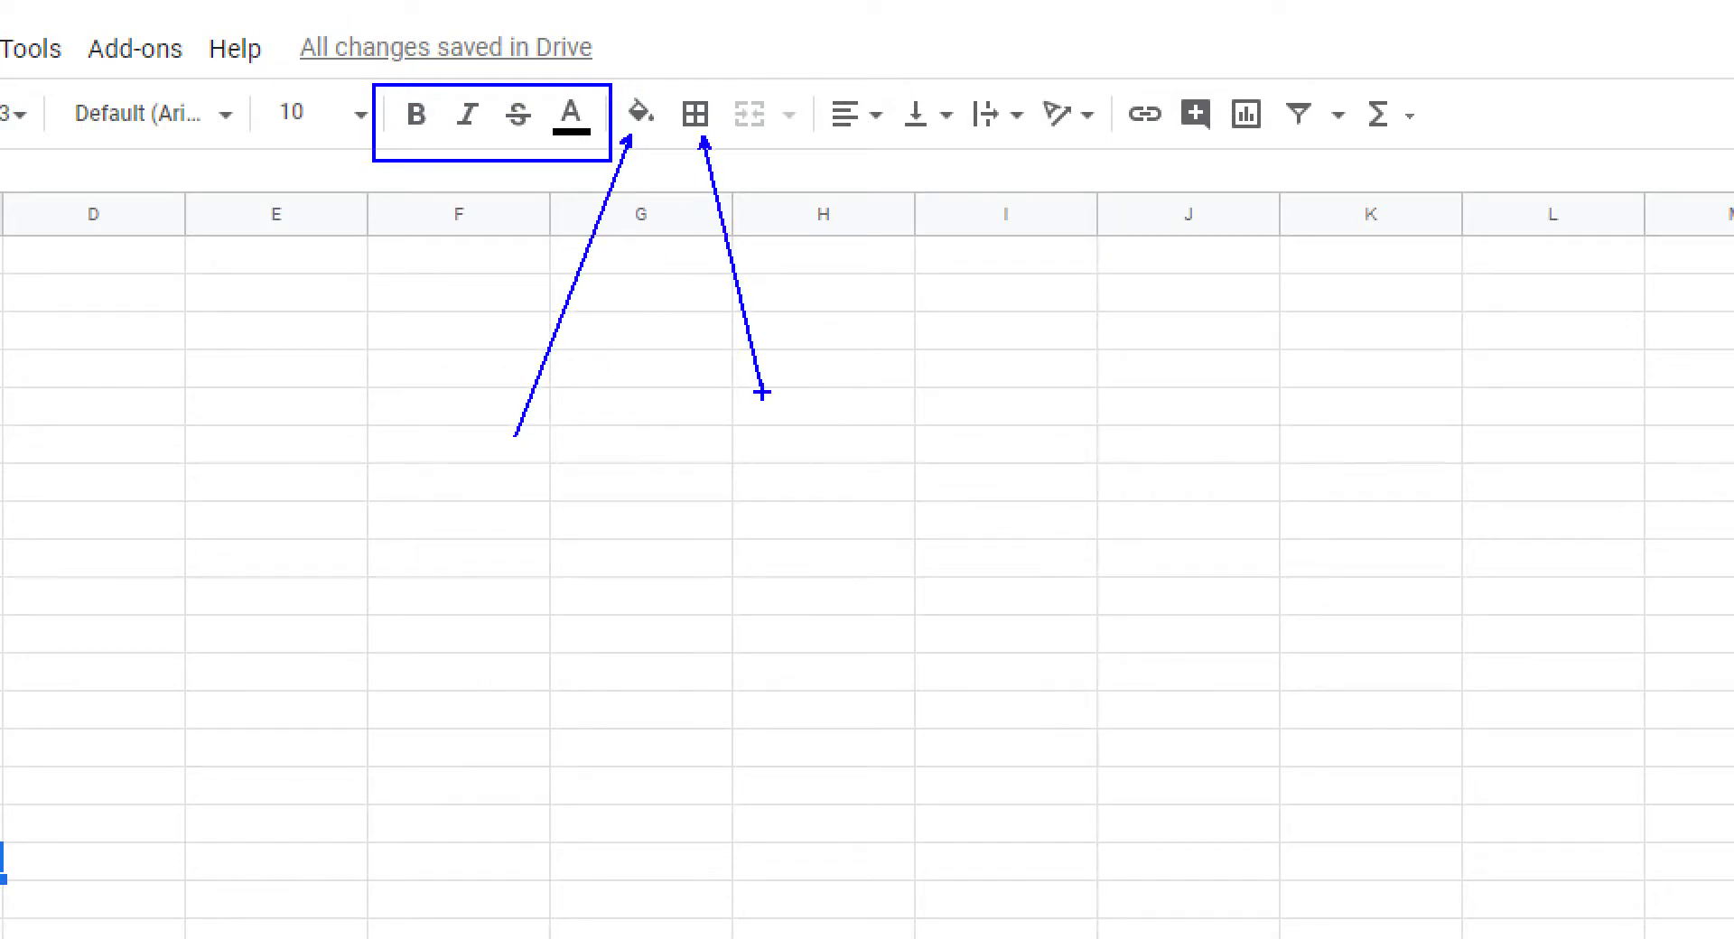
pyautogui.press('Escape')
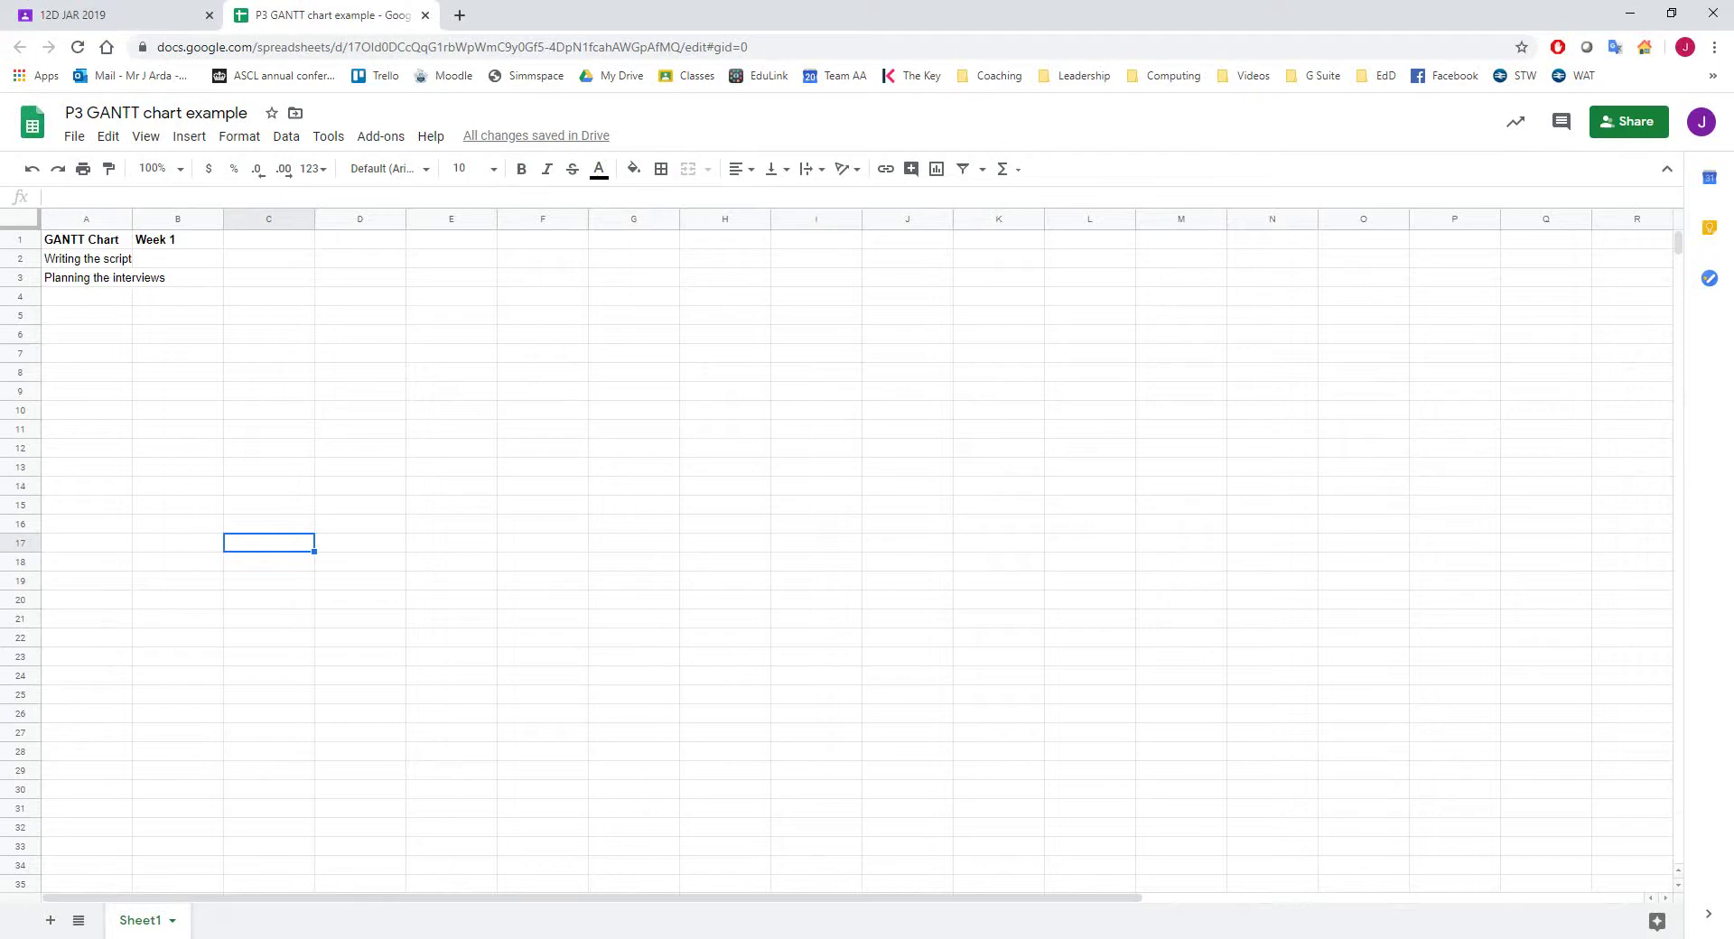
# Insert one blank row above the "Writing the script" row.
pyautogui.click(20, 259)
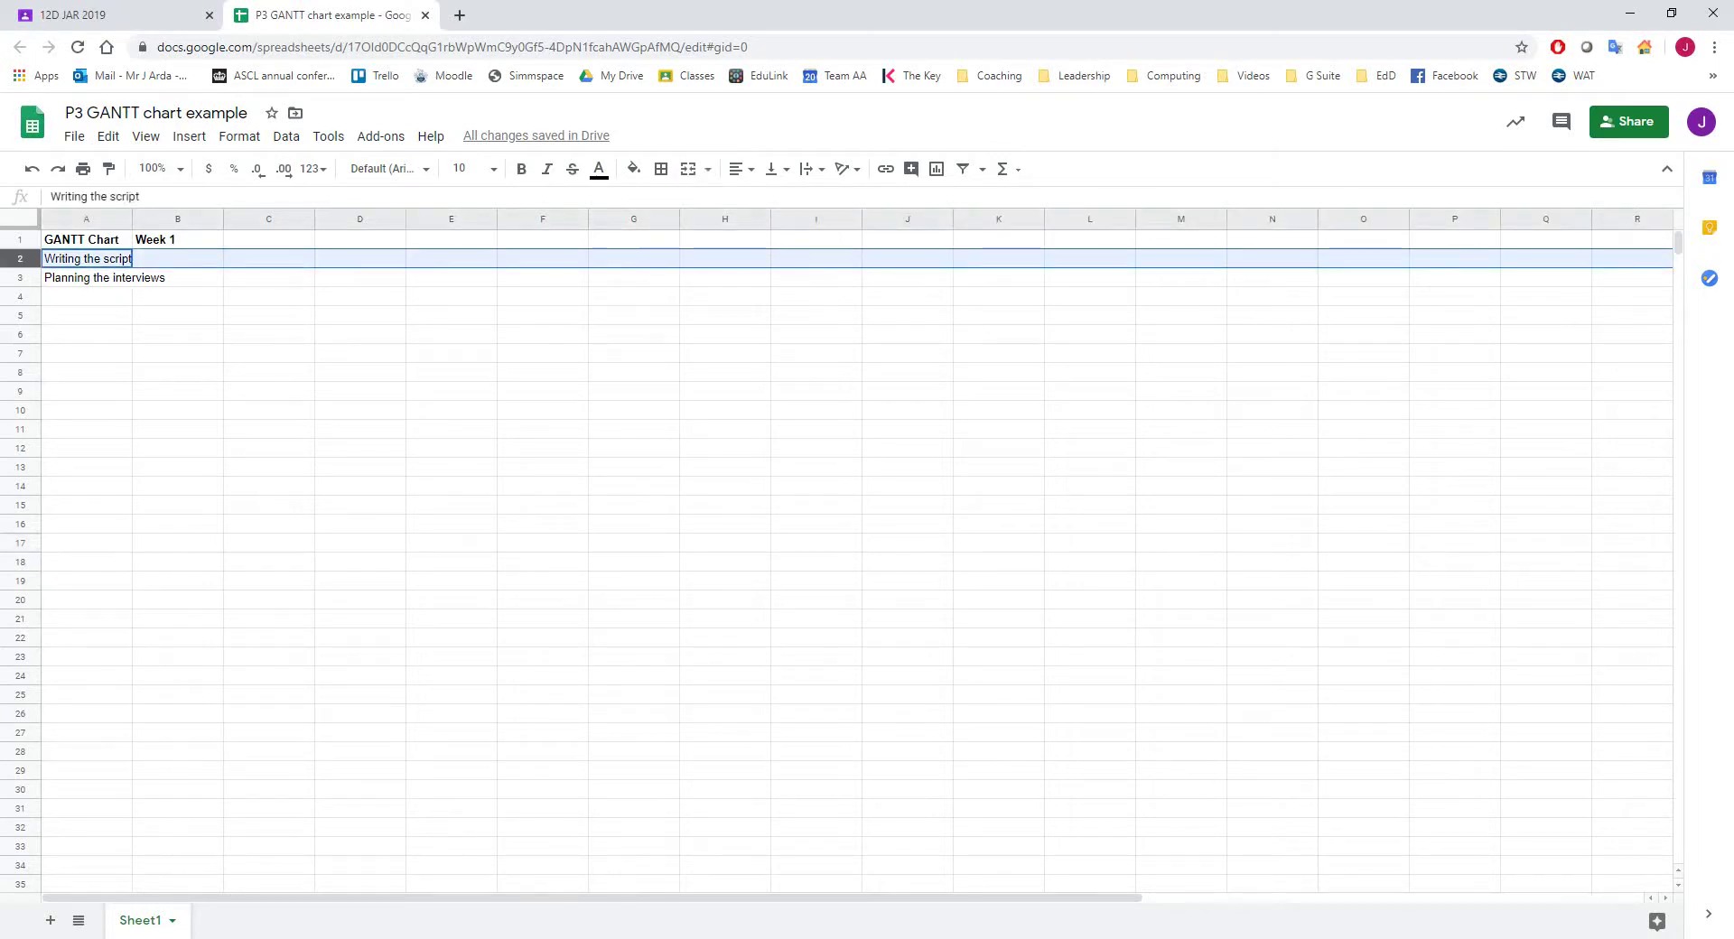
pyautogui.rightClick(29, 259)
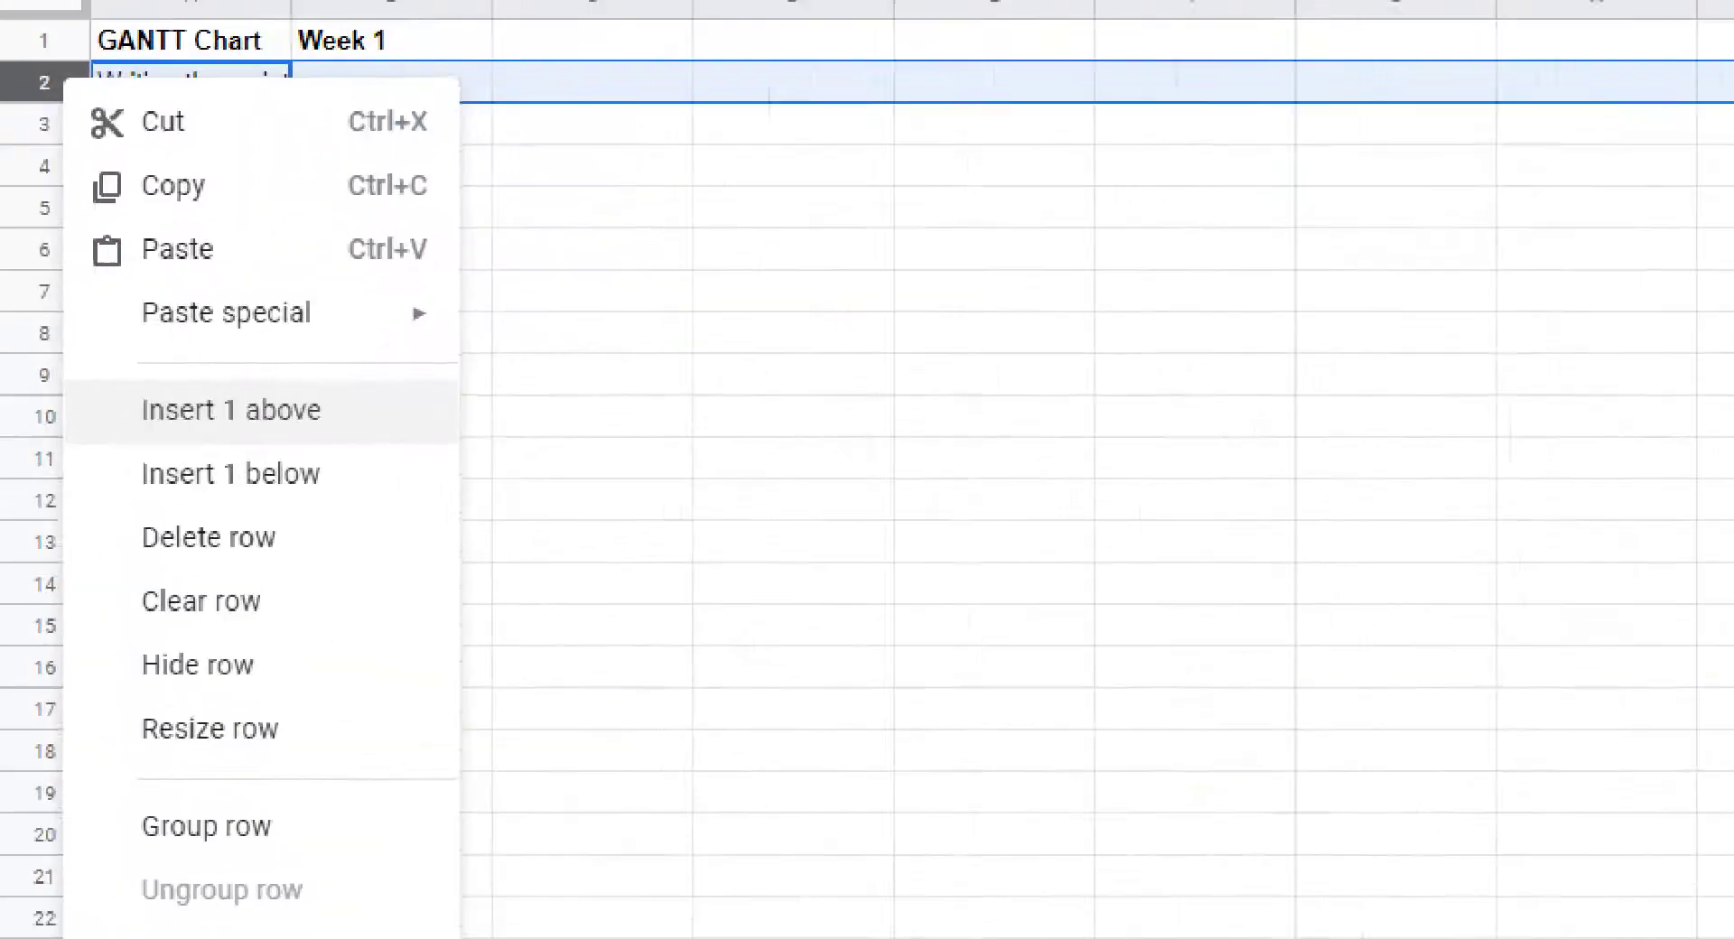
pyautogui.moveTo(108, 343)
pyautogui.mouseDown()
pyautogui.moveTo(669, 569)
pyautogui.moveTo(614, 465)
pyautogui.mouseUp()
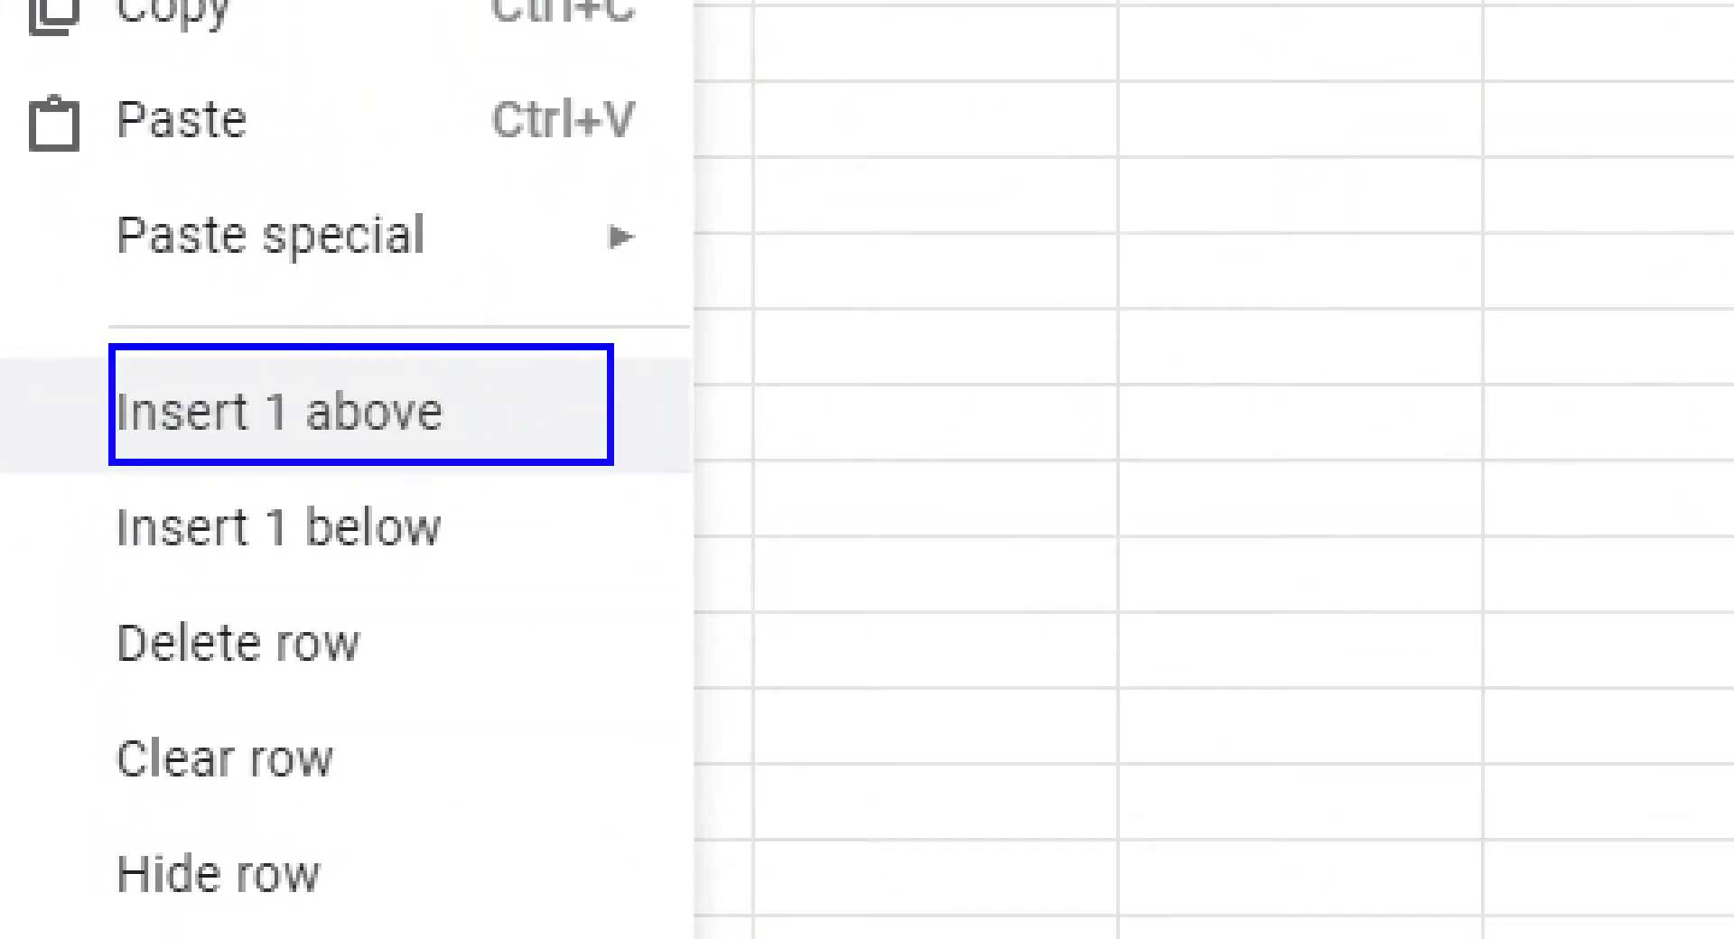
pyautogui.press('Escape')
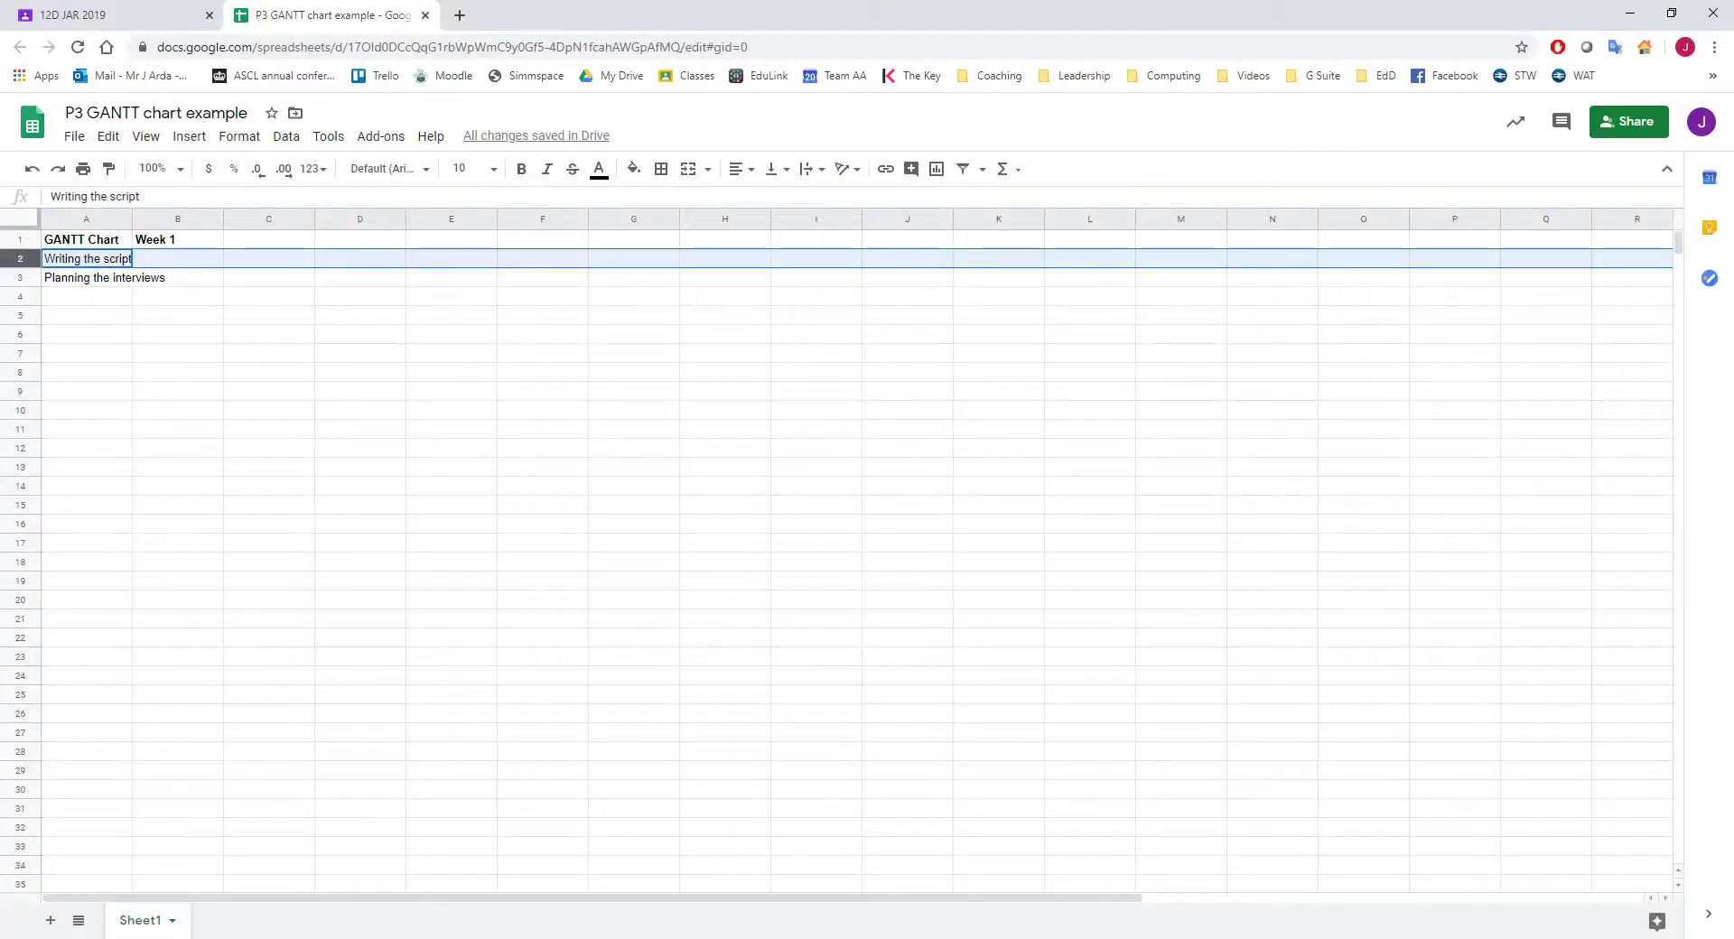
pyautogui.rightClick(24, 261)
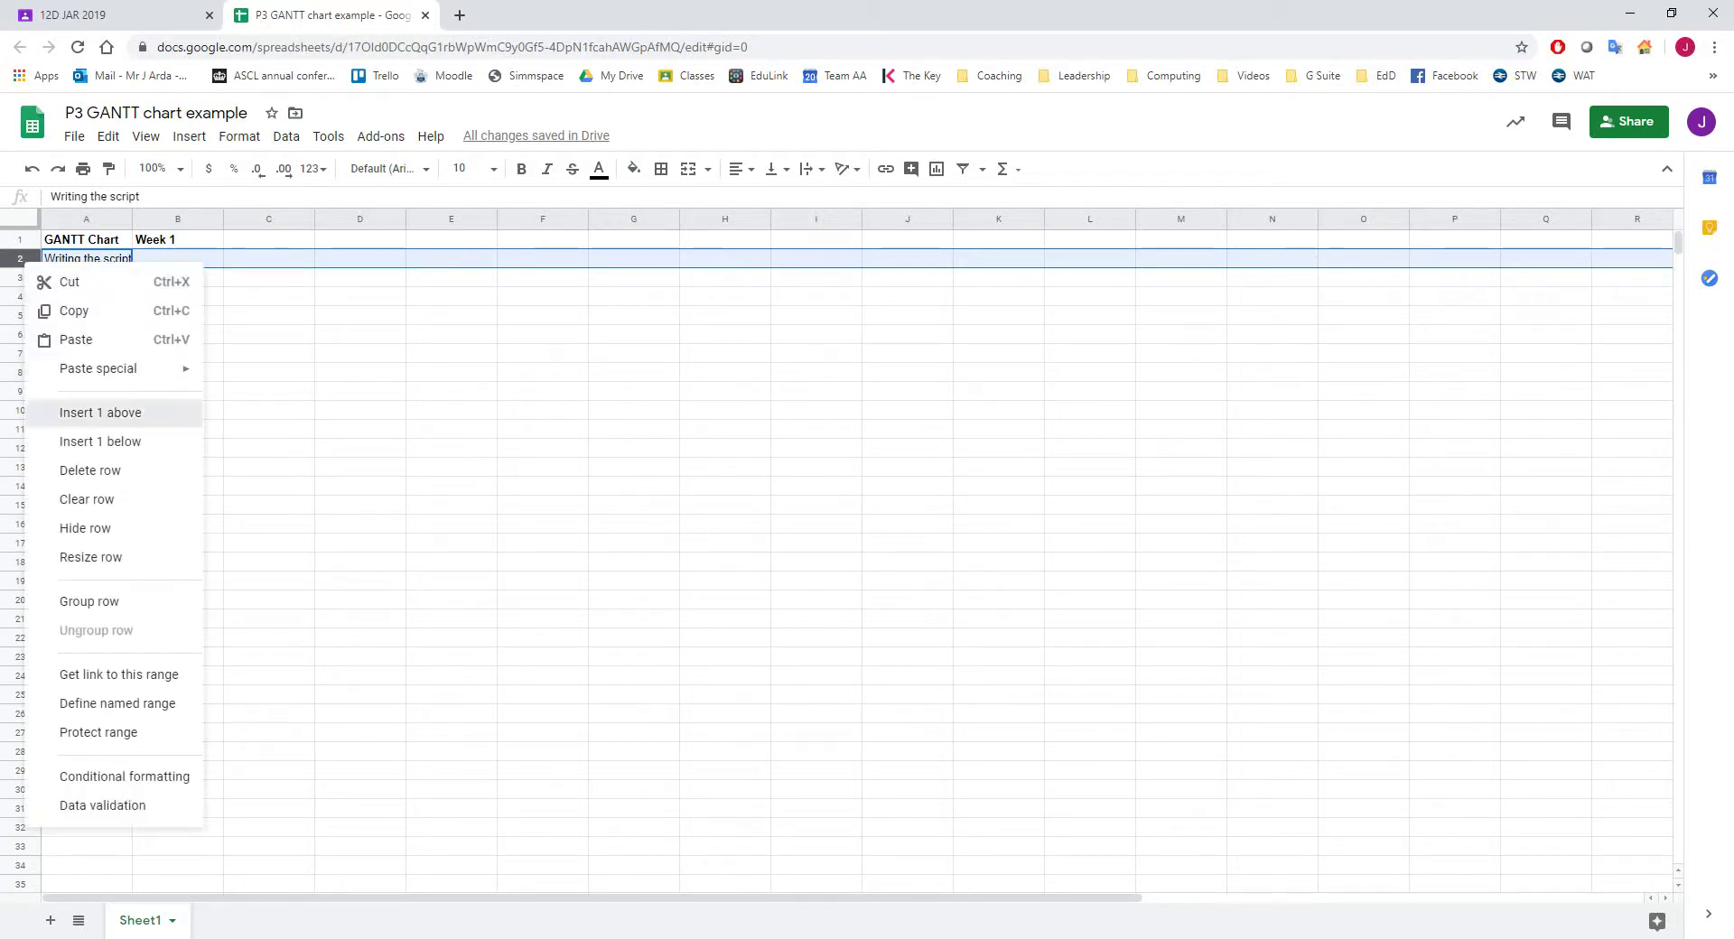
pyautogui.click(100, 412)
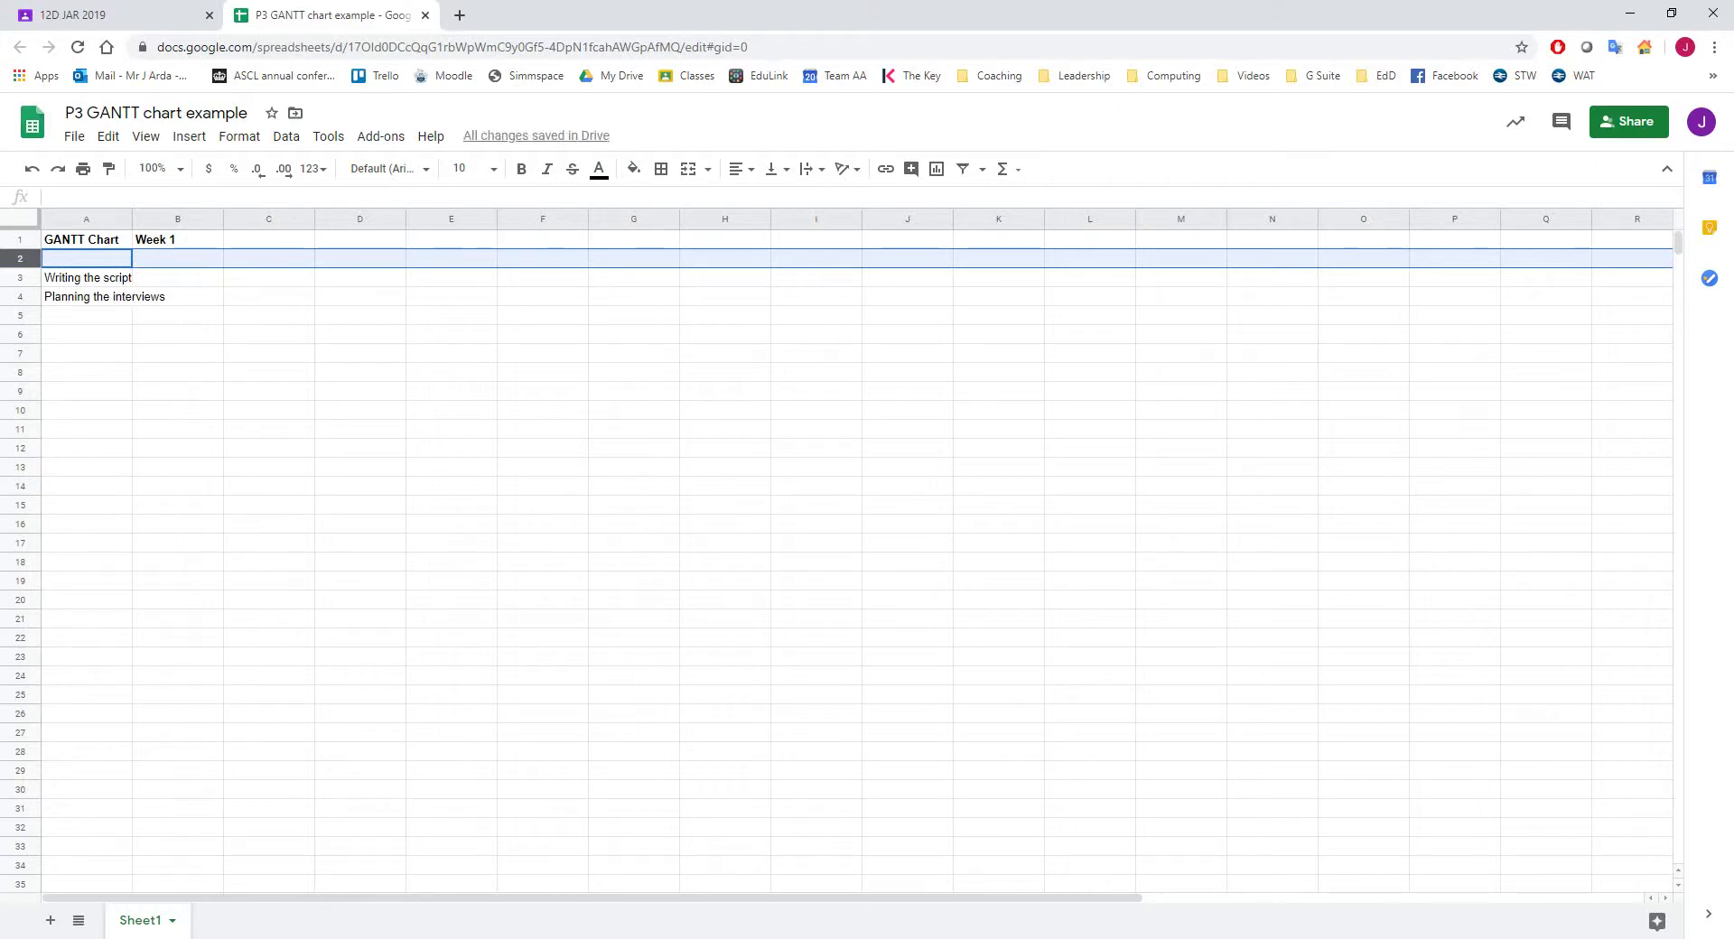
# Enter the date 03/02/2020 in cell B2, under the Week 1 heading.
pyautogui.click(178, 259)
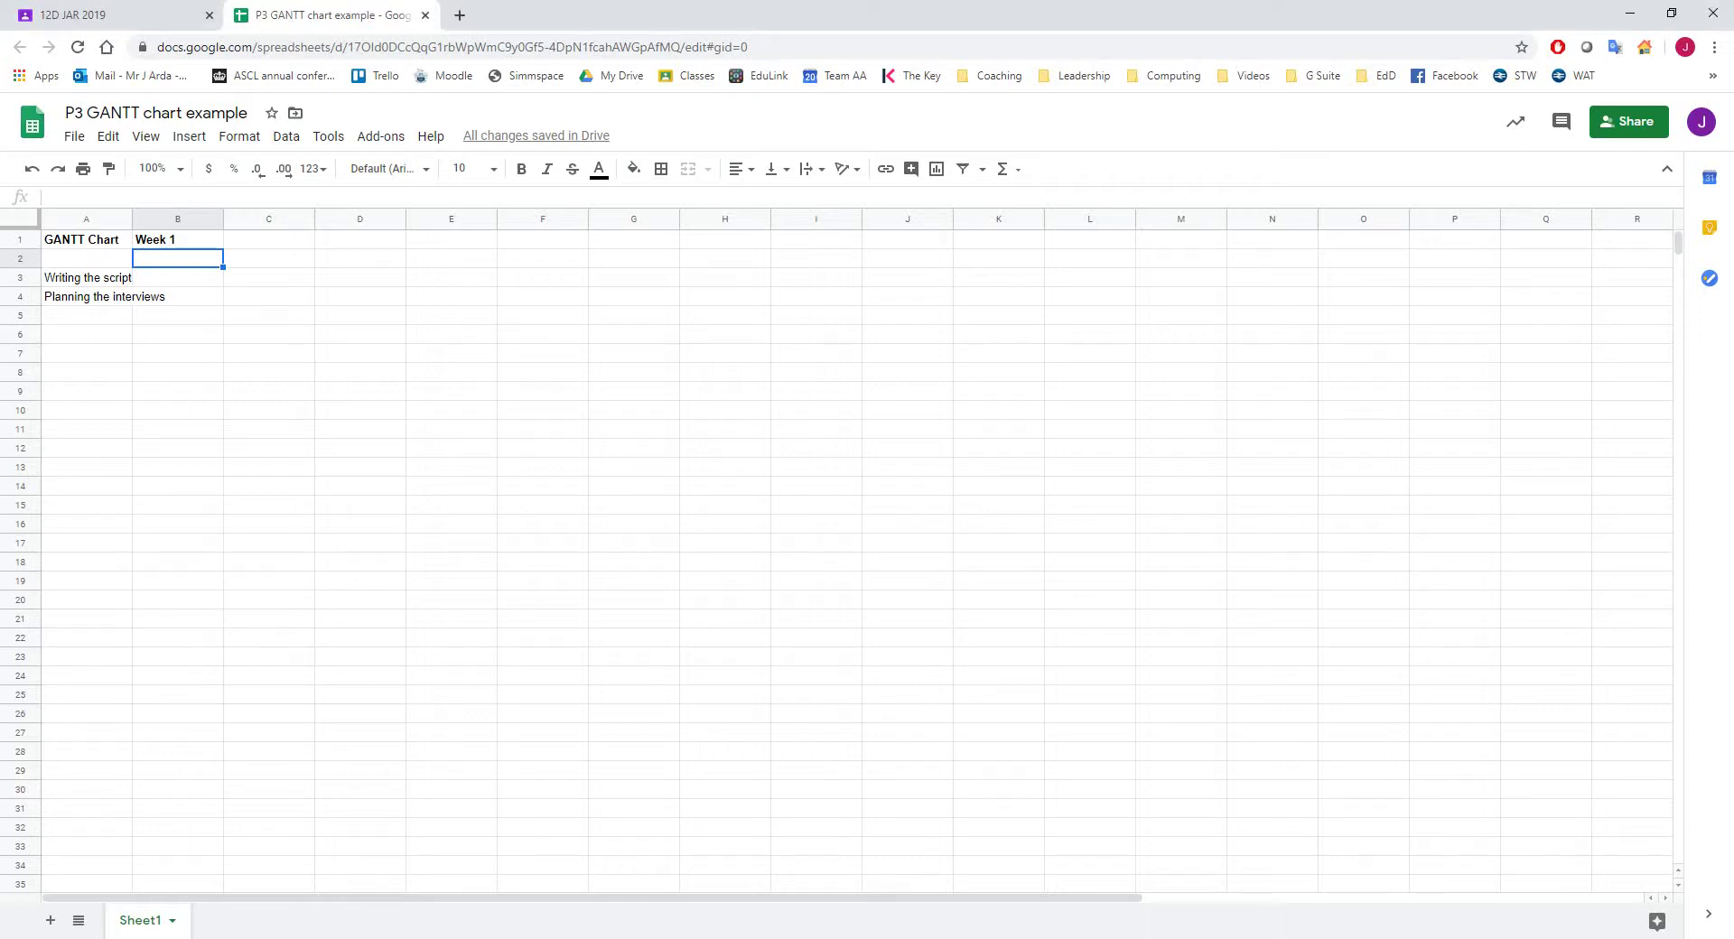
pyautogui.write('03/02/2020')
pyautogui.press('Return')
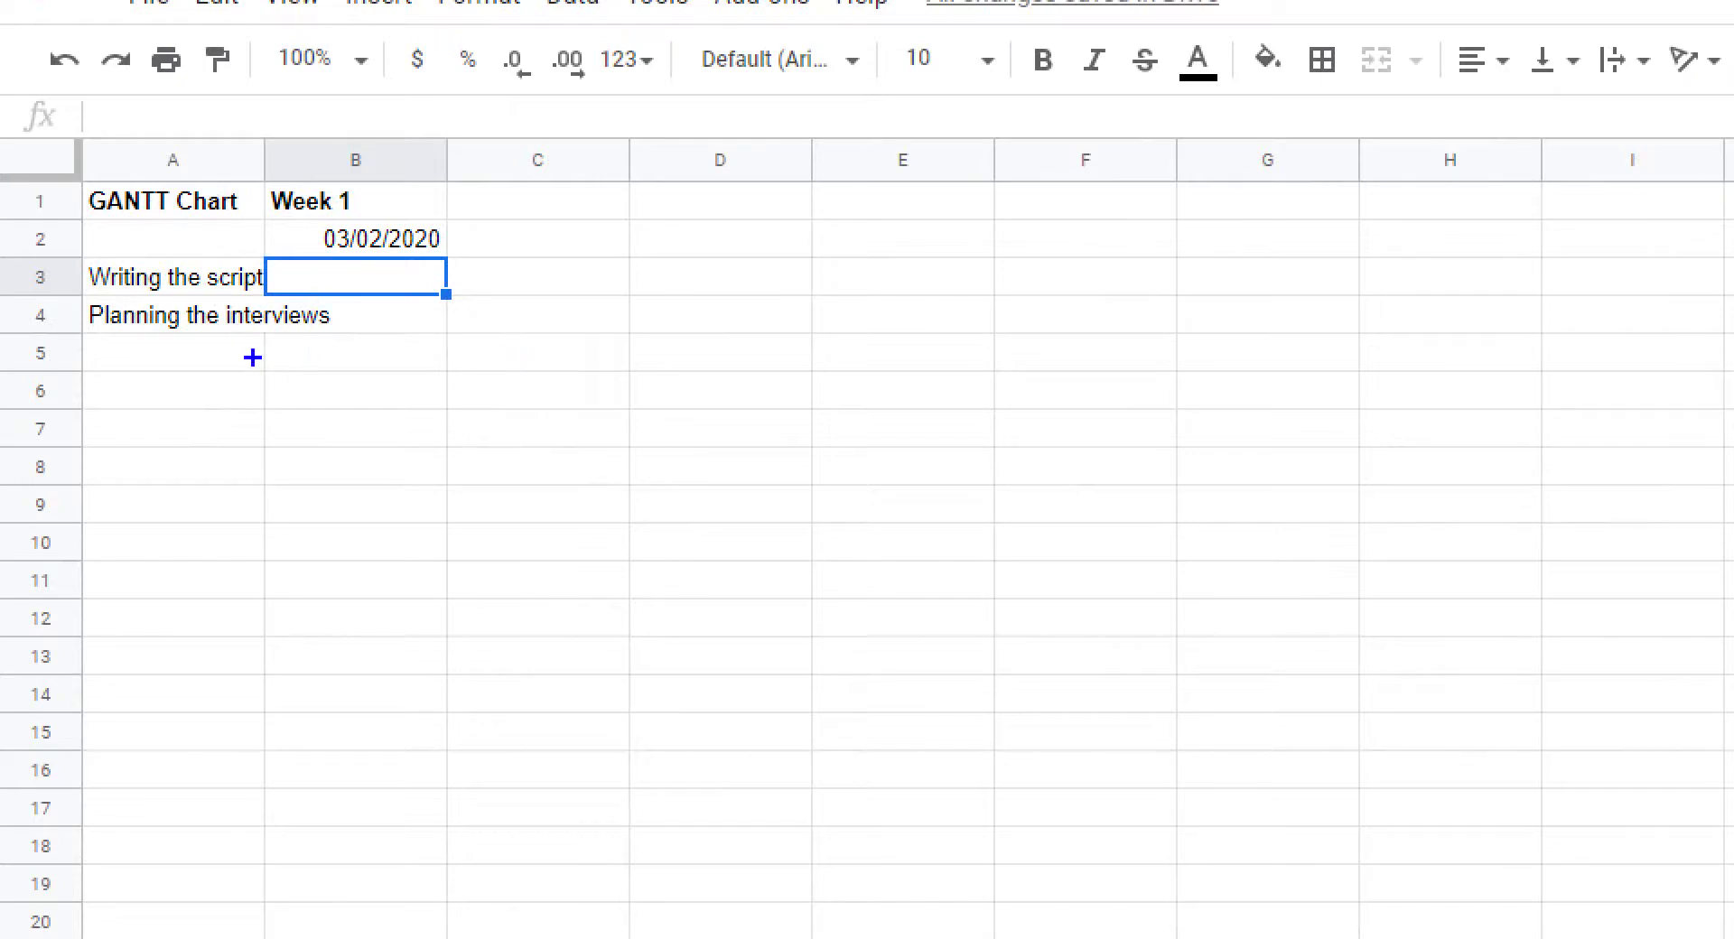
# Auto-fit the width of column A to its longest task name.
pyautogui.moveTo(224, 344); pyautogui.dragTo(401, 656)
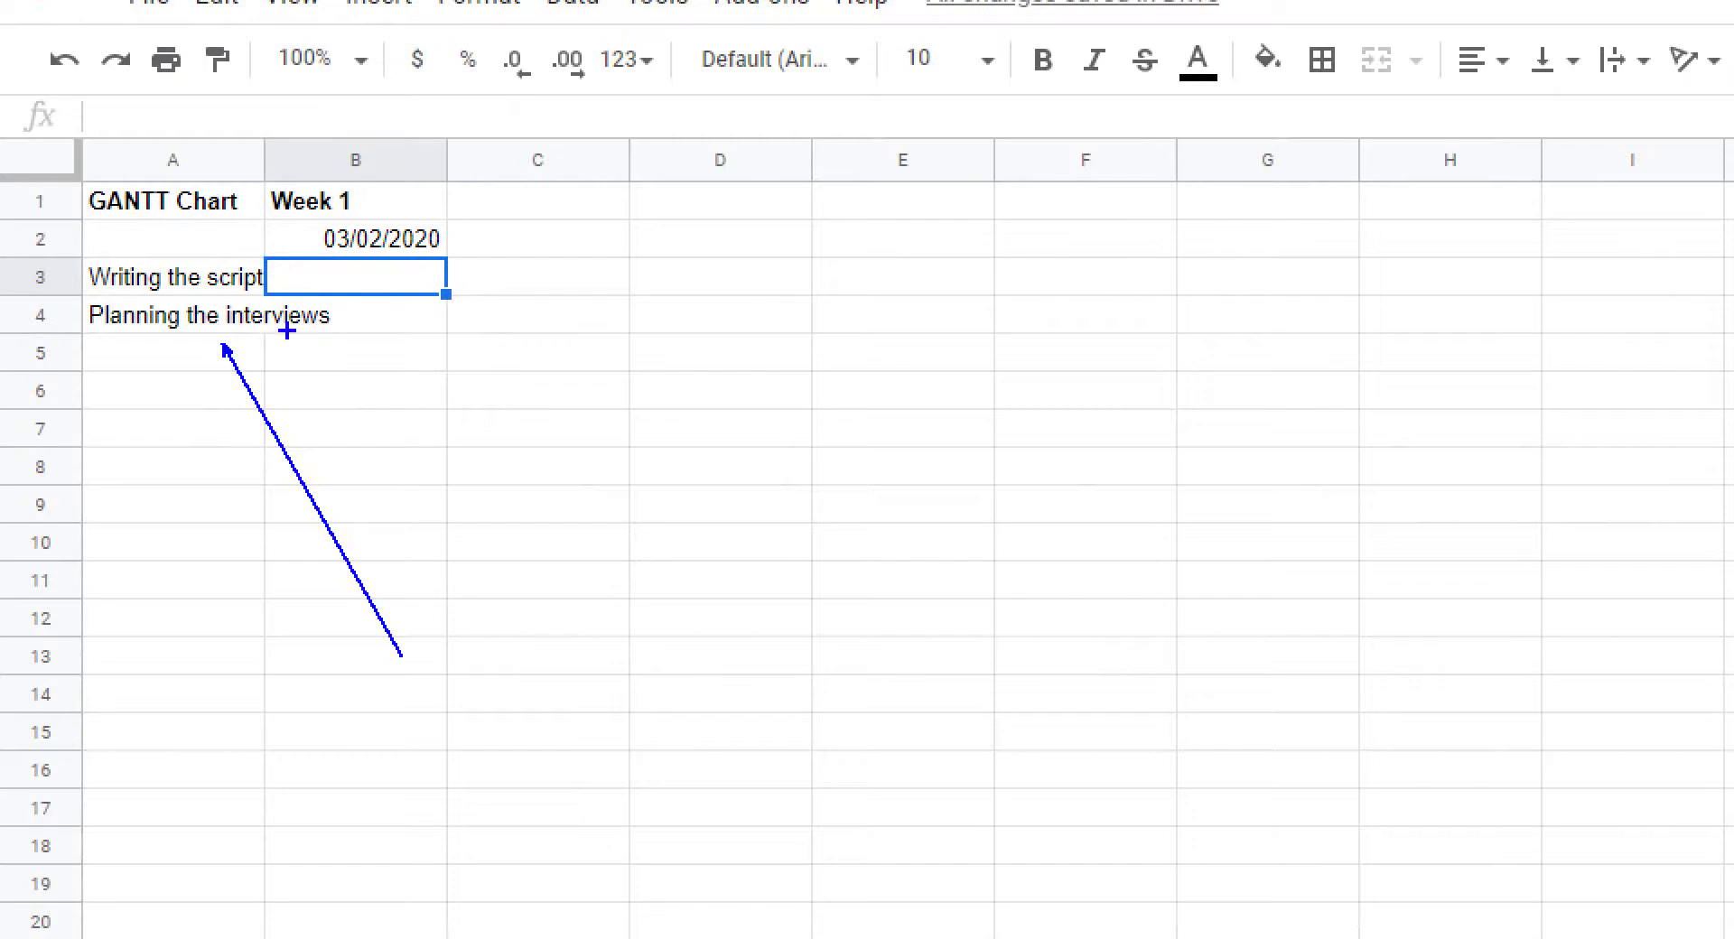
pyautogui.moveTo(321, 325); pyautogui.dragTo(525, 591)
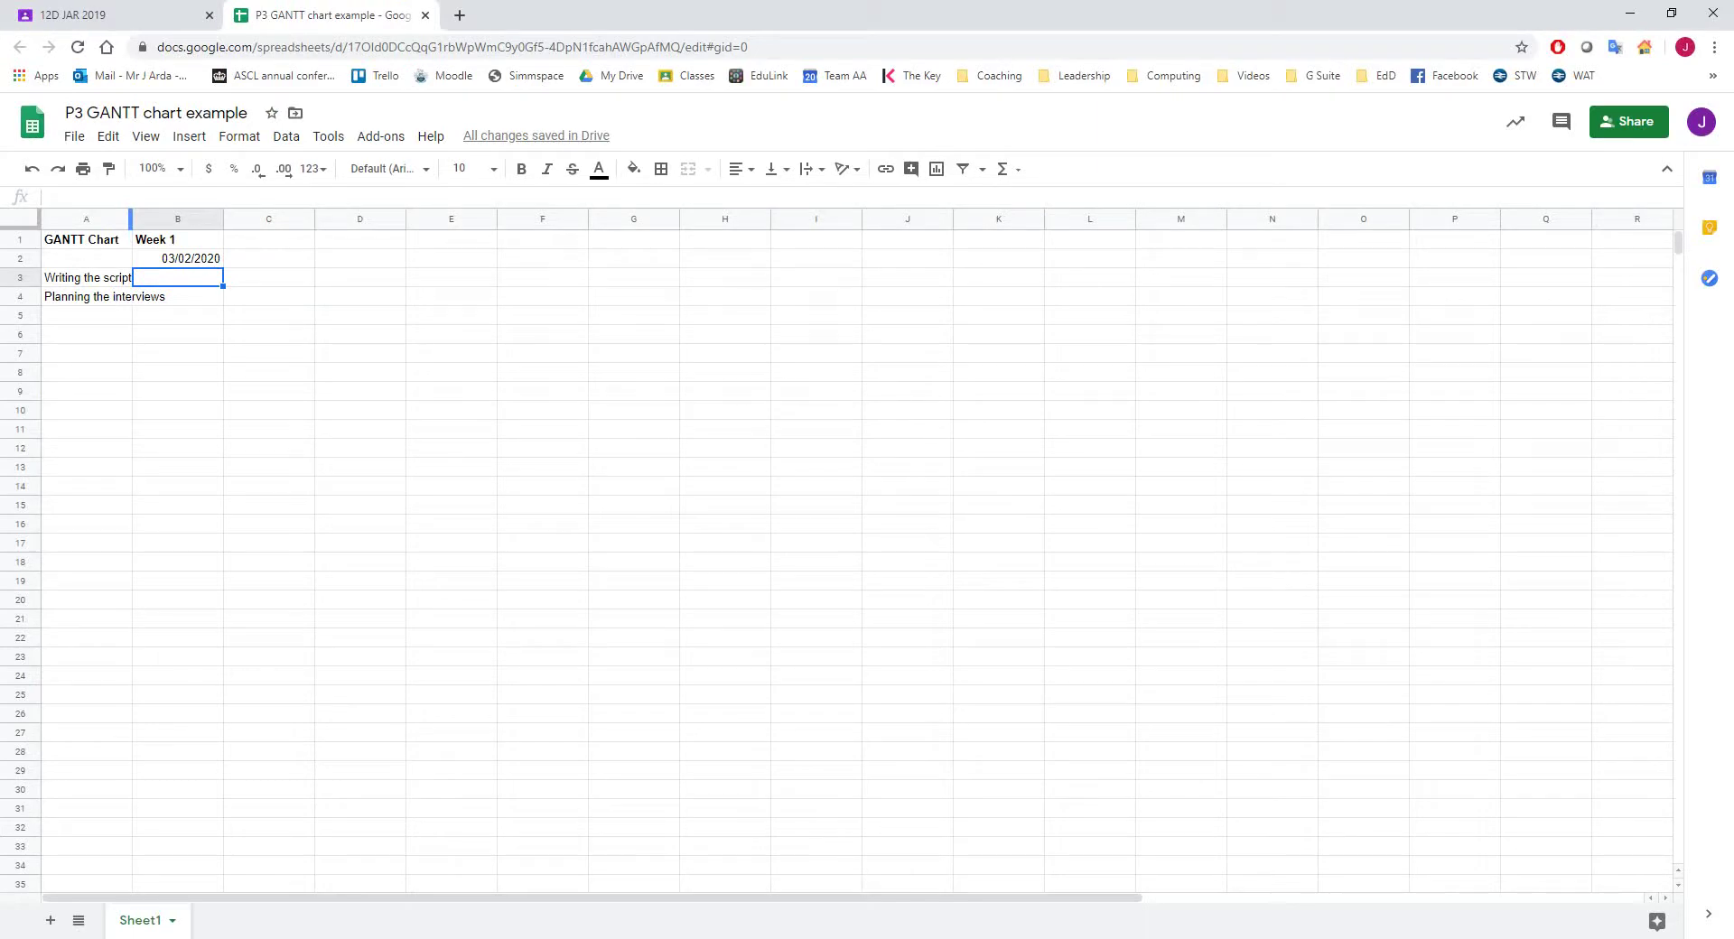
pyautogui.doubleClick(131, 218)
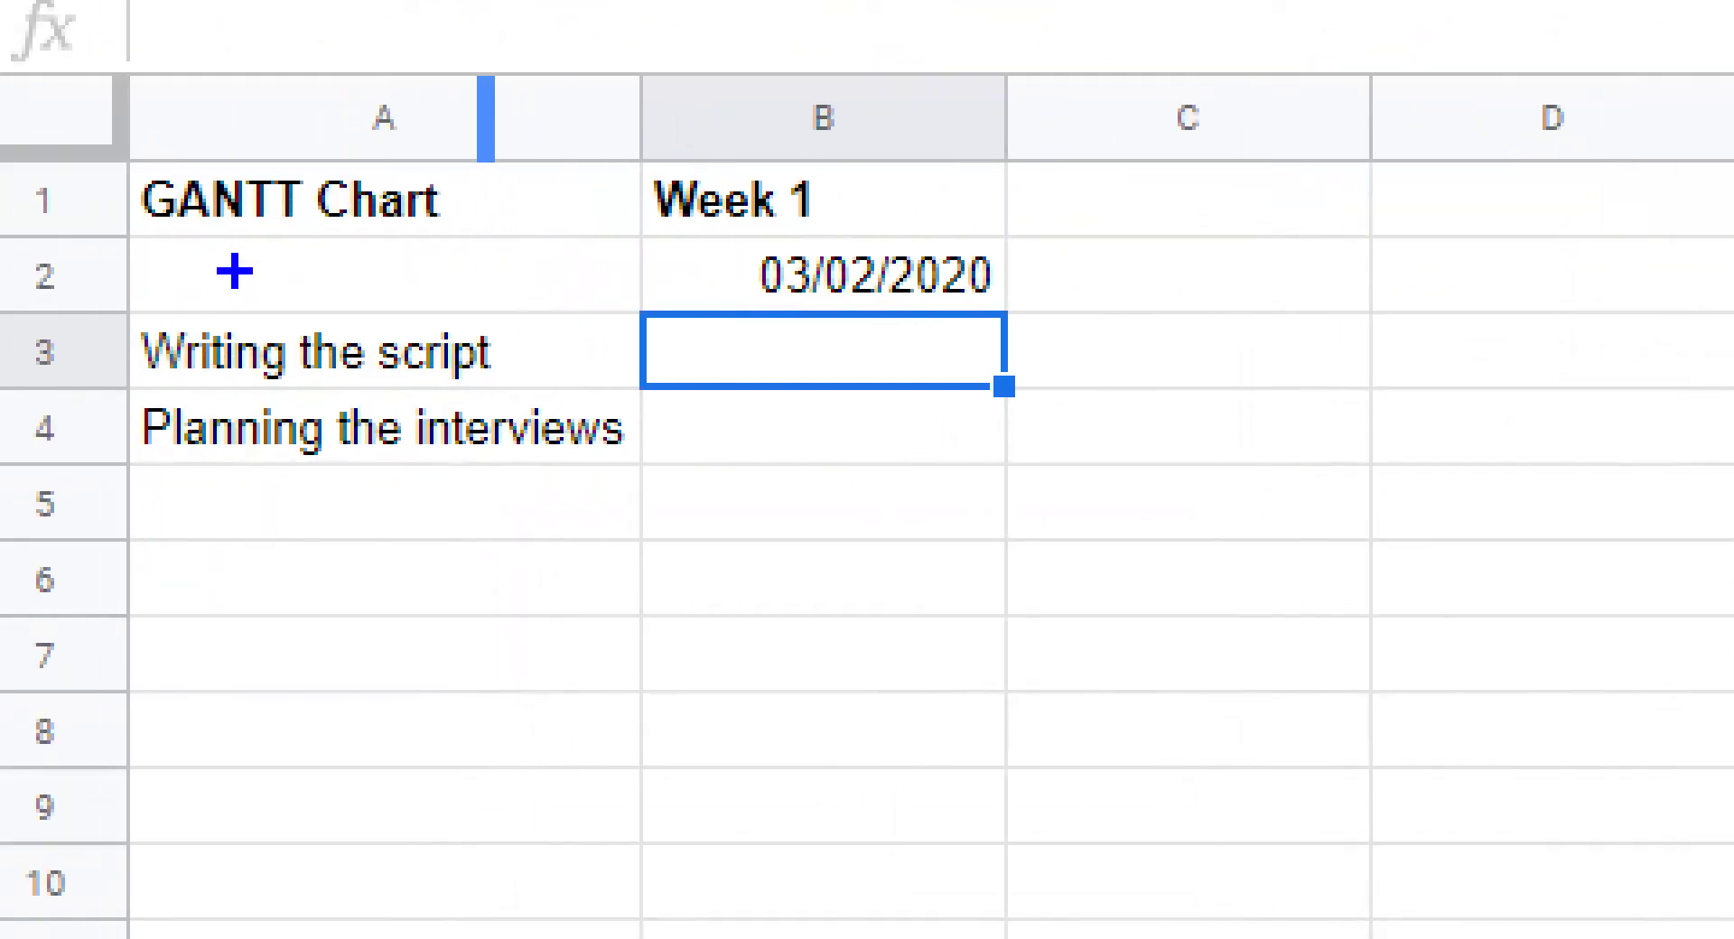
pyautogui.moveTo(79, 29); pyautogui.dragTo(658, 661)
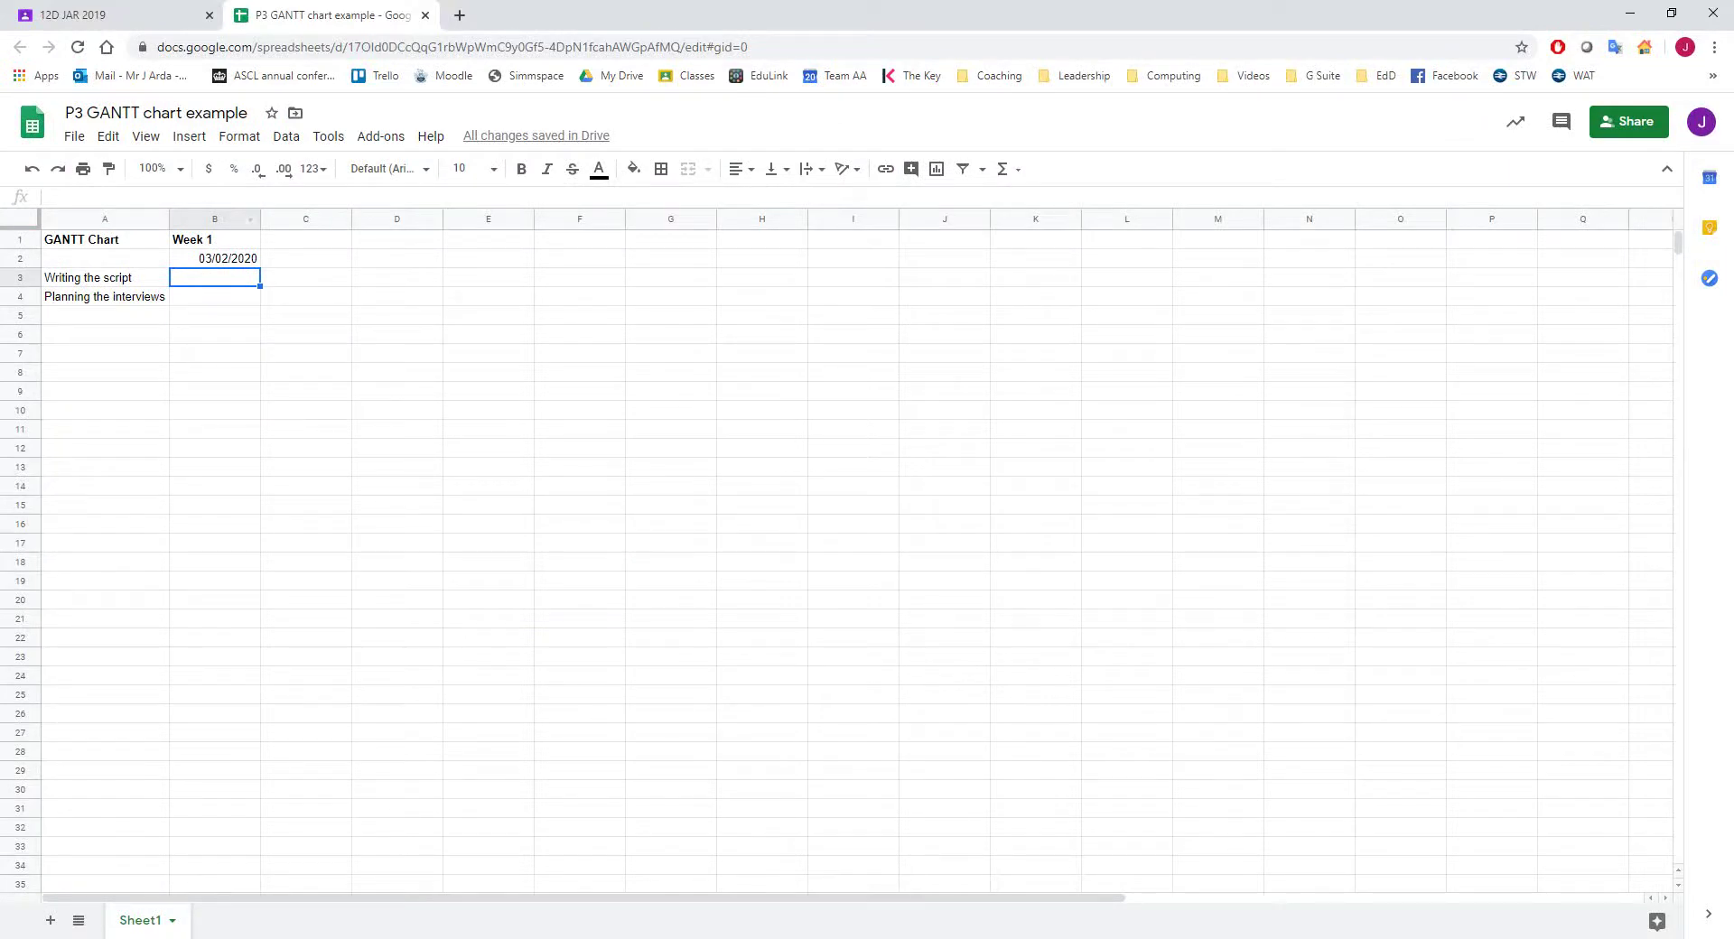
# Try widening columns B through I together by the same amount, and undo the resize.
pyautogui.moveTo(215, 220); pyautogui.dragTo(852, 218)
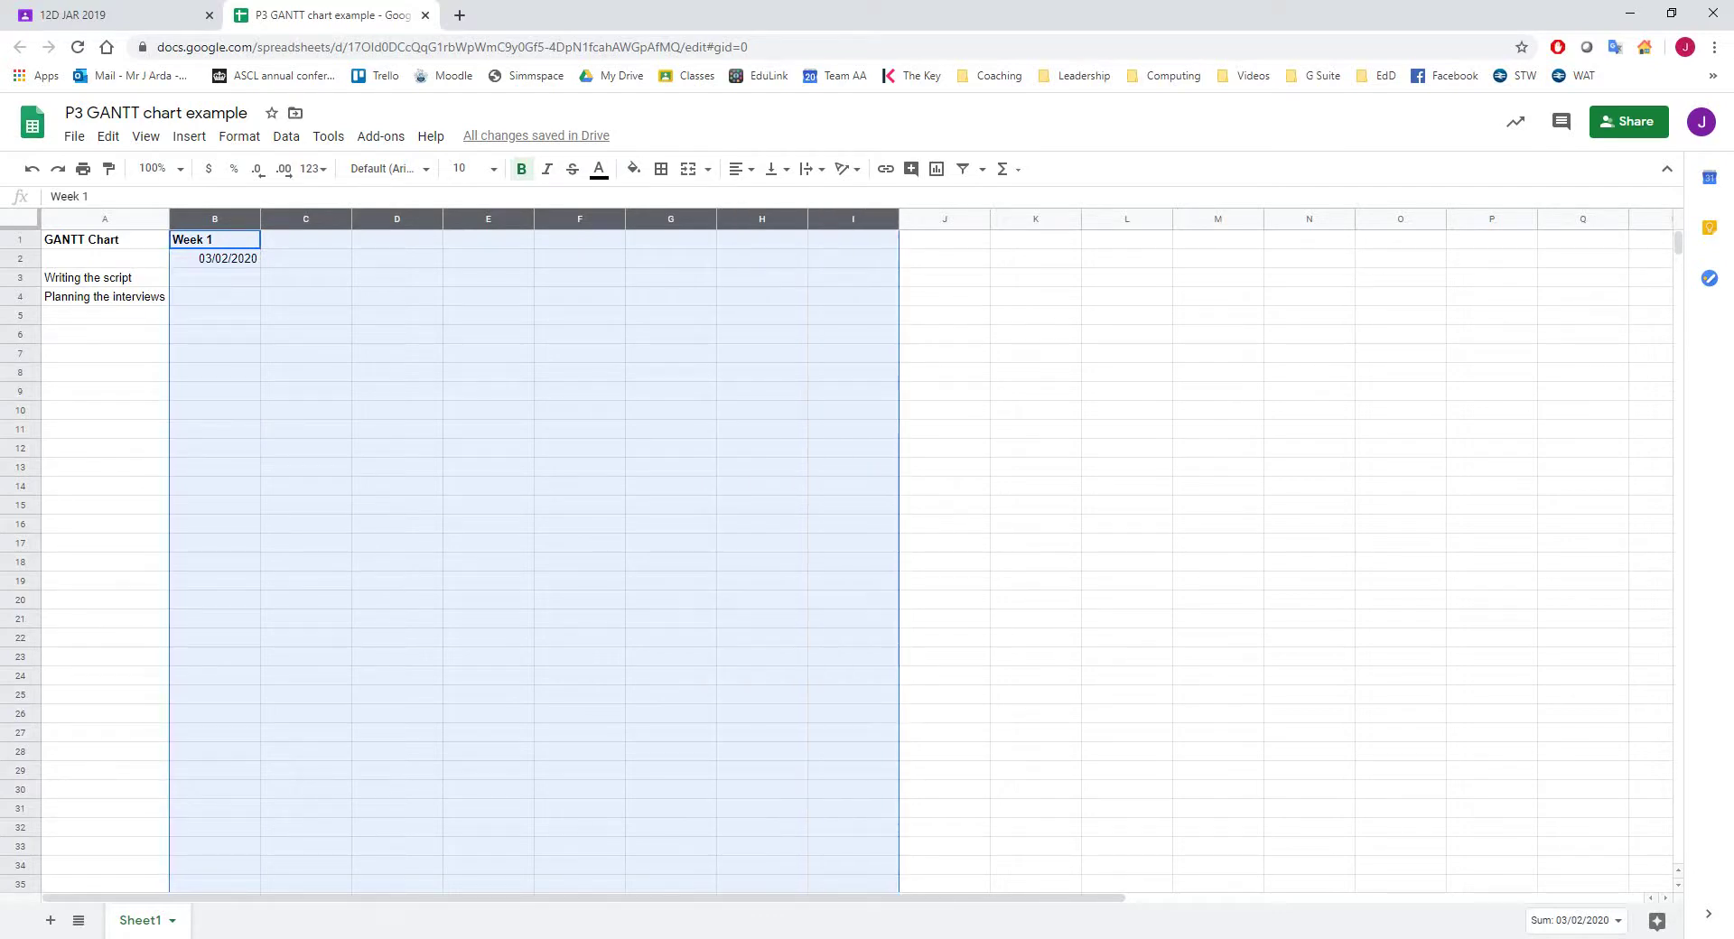
pyautogui.moveTo(898, 219); pyautogui.dragTo(949, 218)
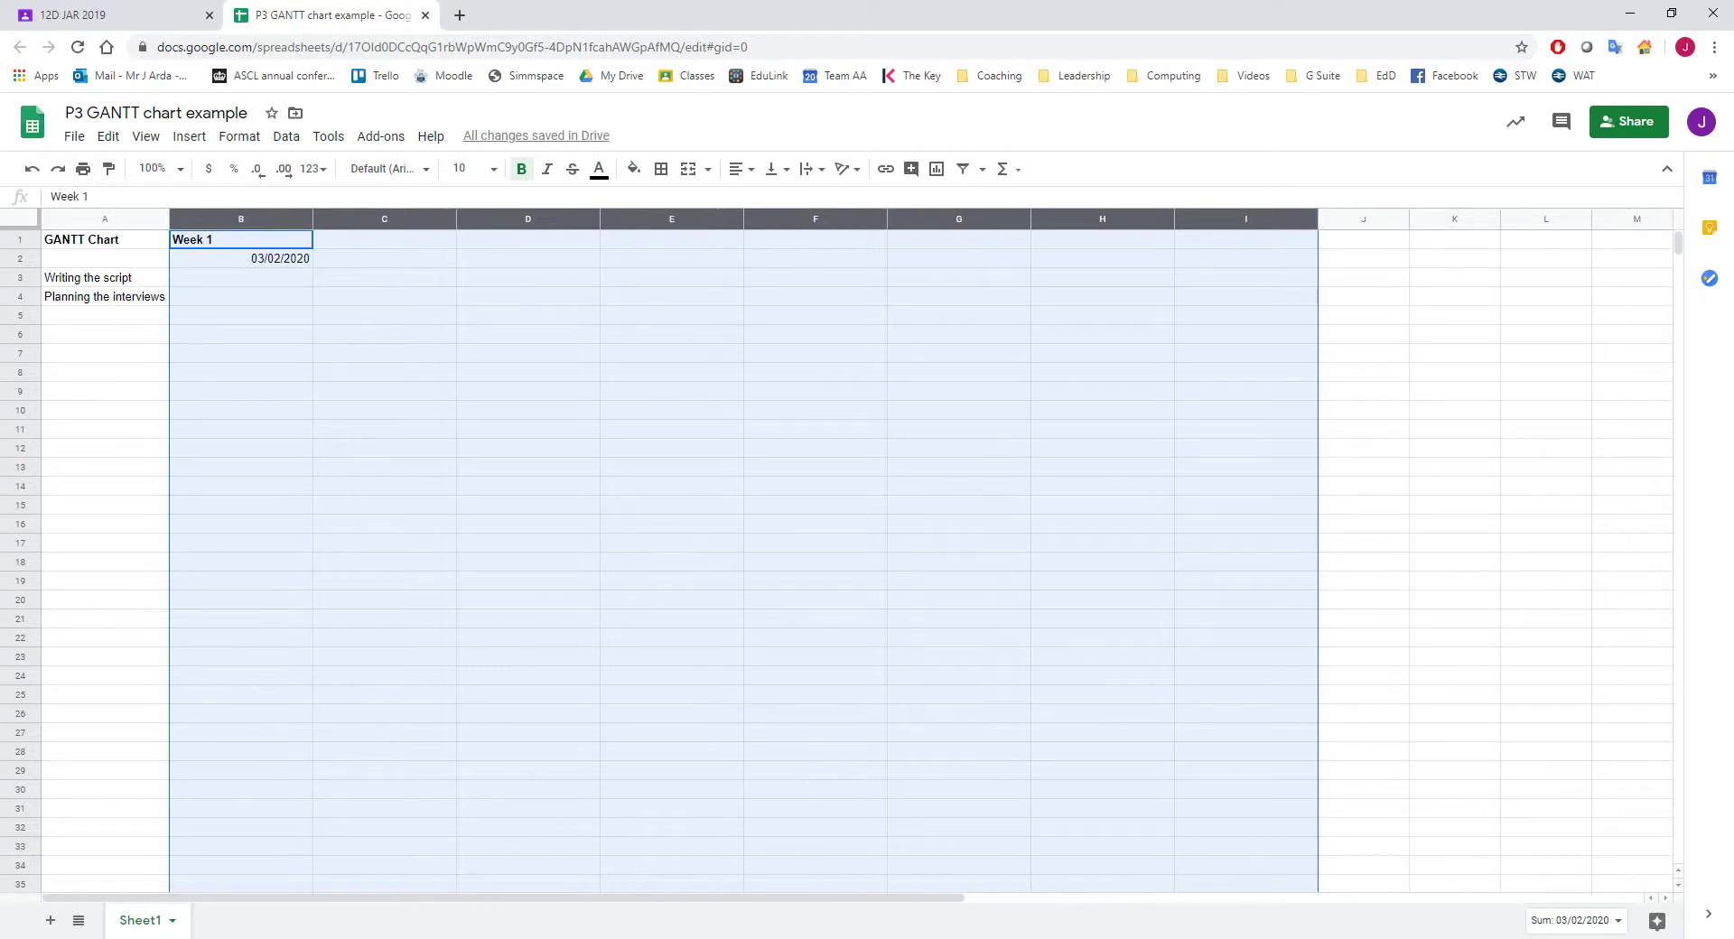
pyautogui.hotkey('ctrl', 'z')
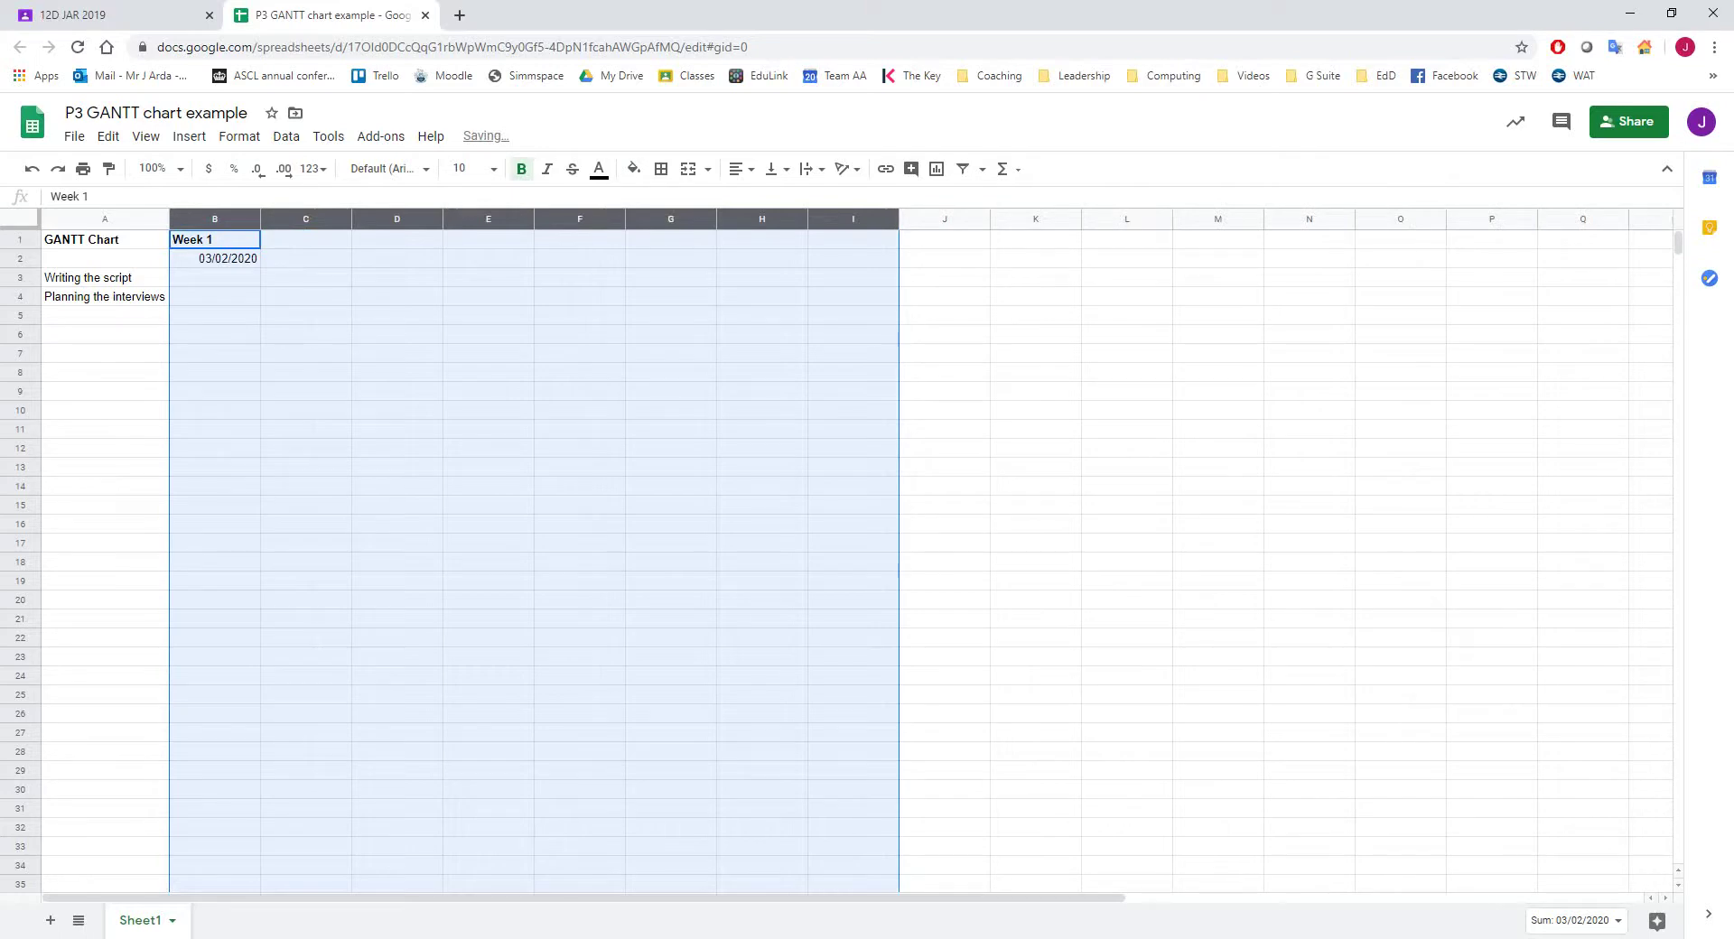
pyautogui.click(306, 296)
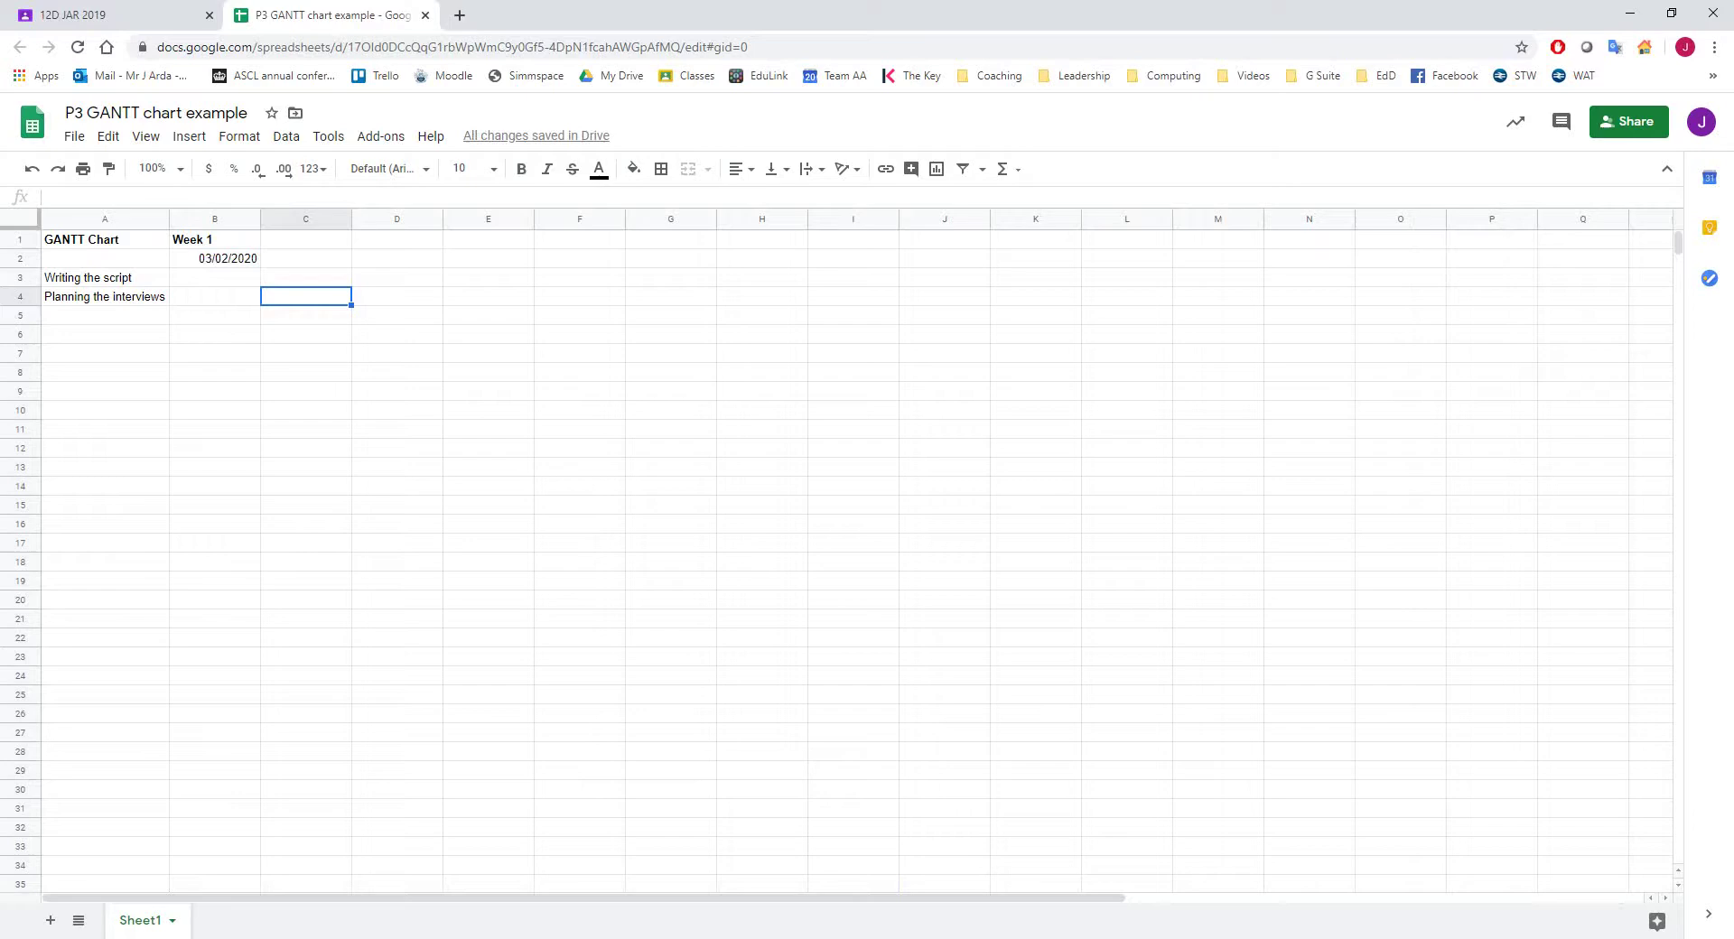
# Fill cell B4, the Week 1 cell of the "Planning the interviews" task, with orange.
pyautogui.click(215, 297)
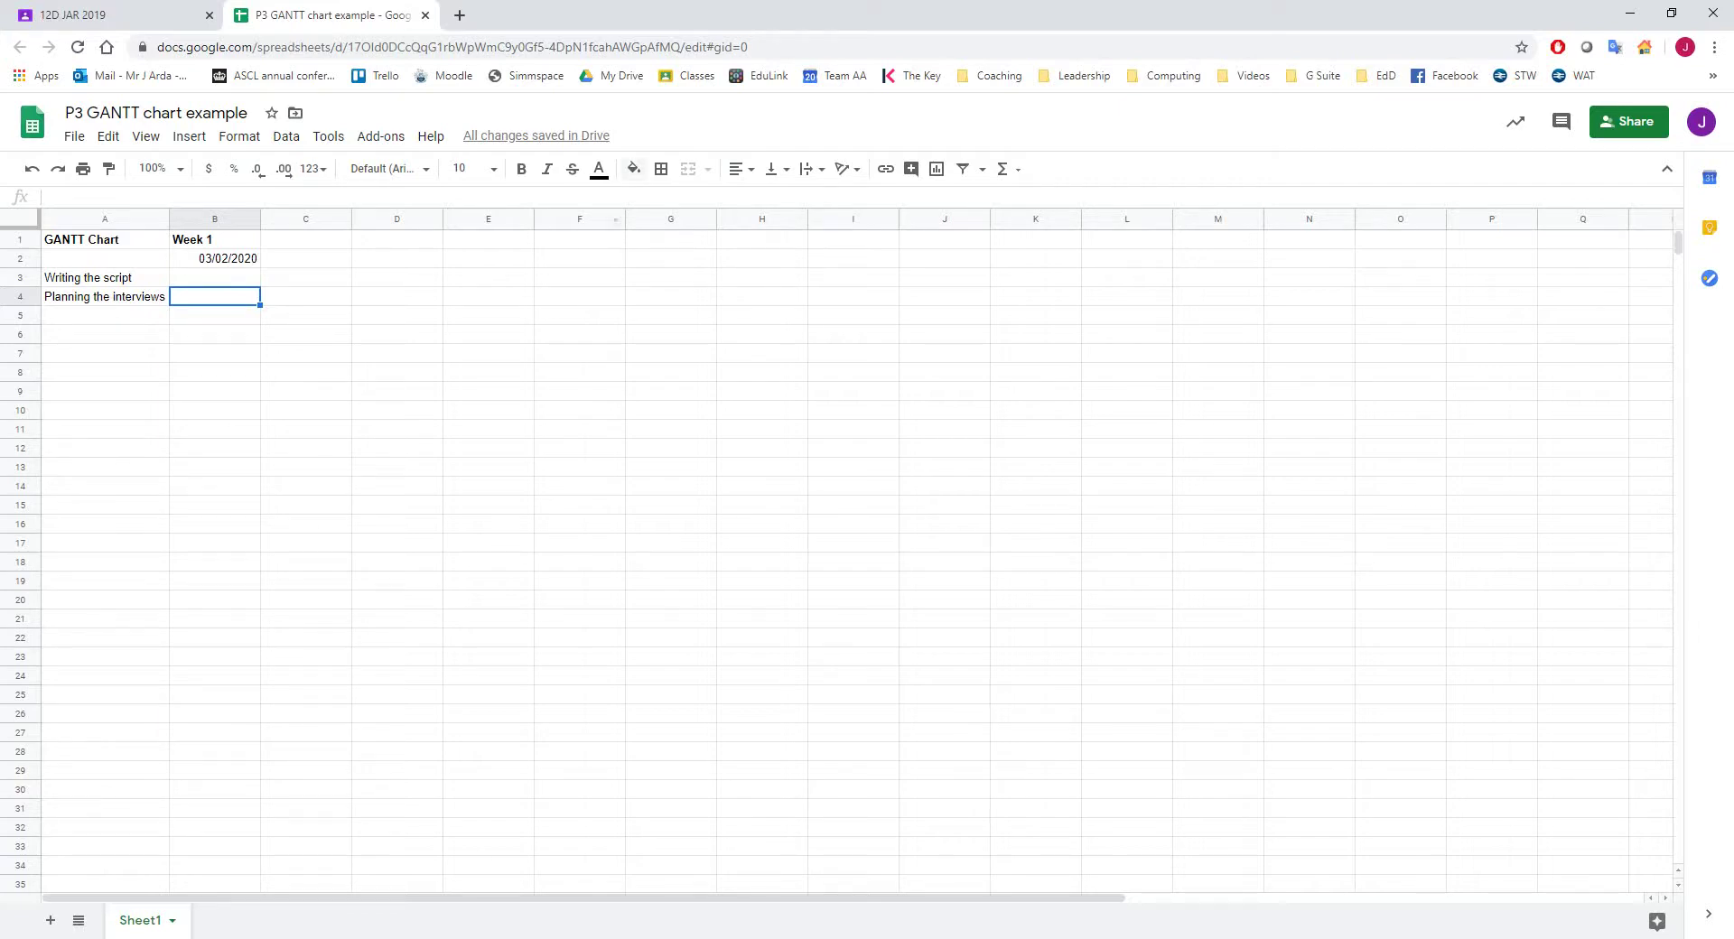
pyautogui.click(634, 169)
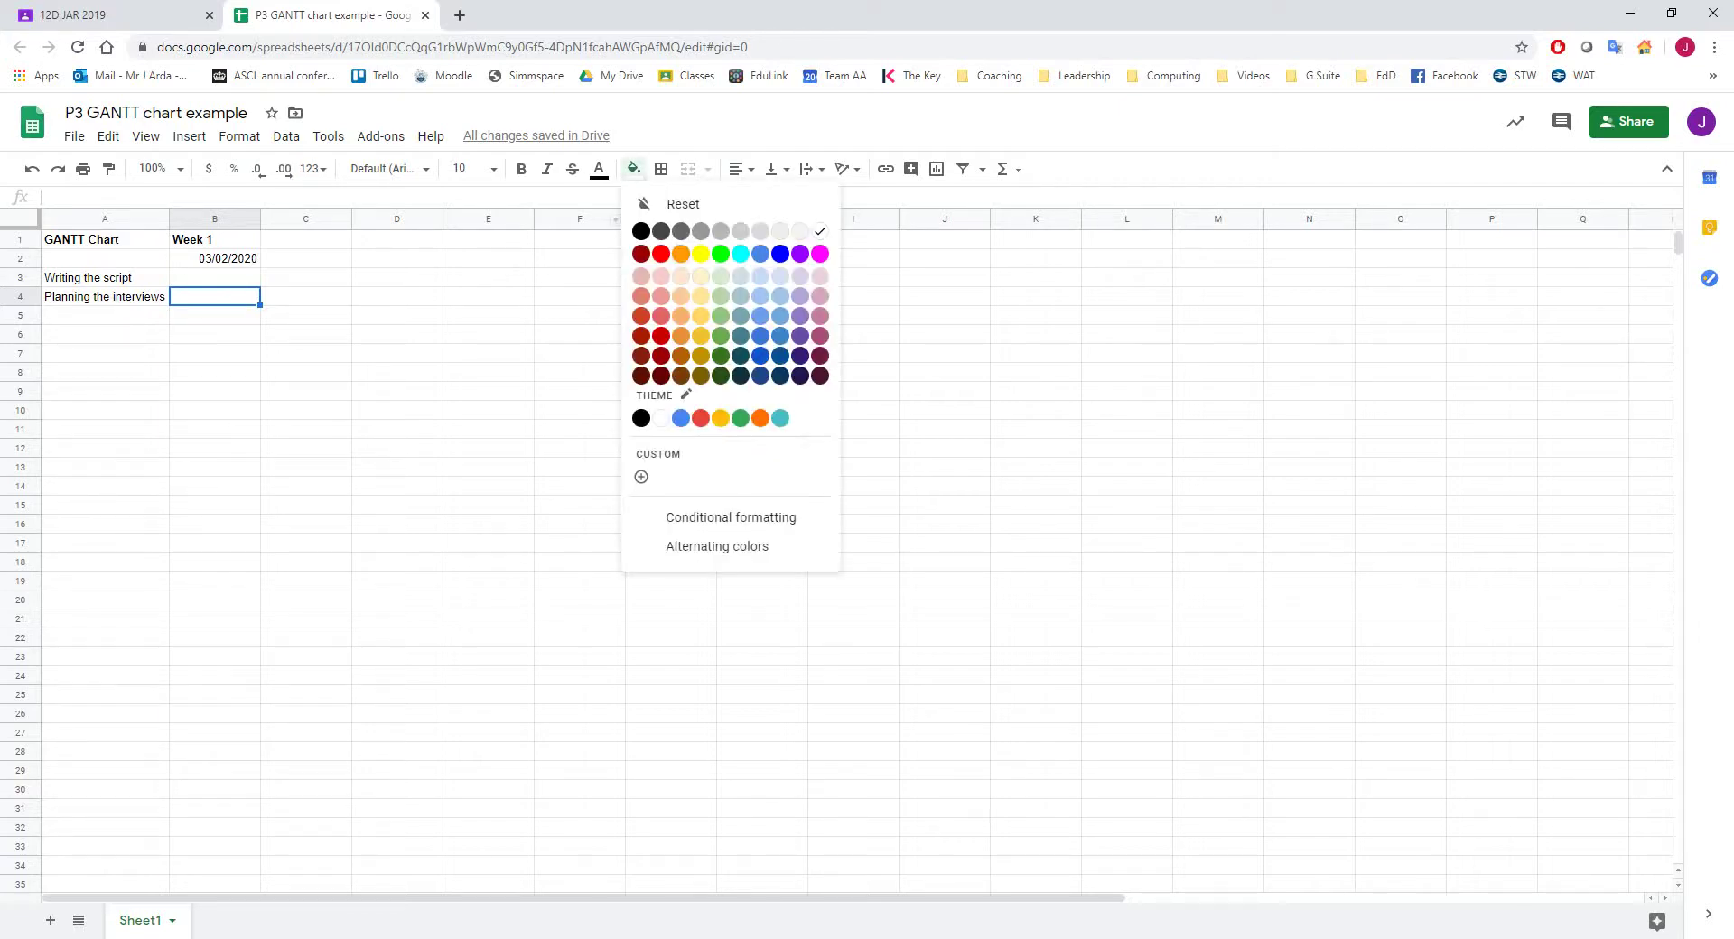
pyautogui.click(681, 254)
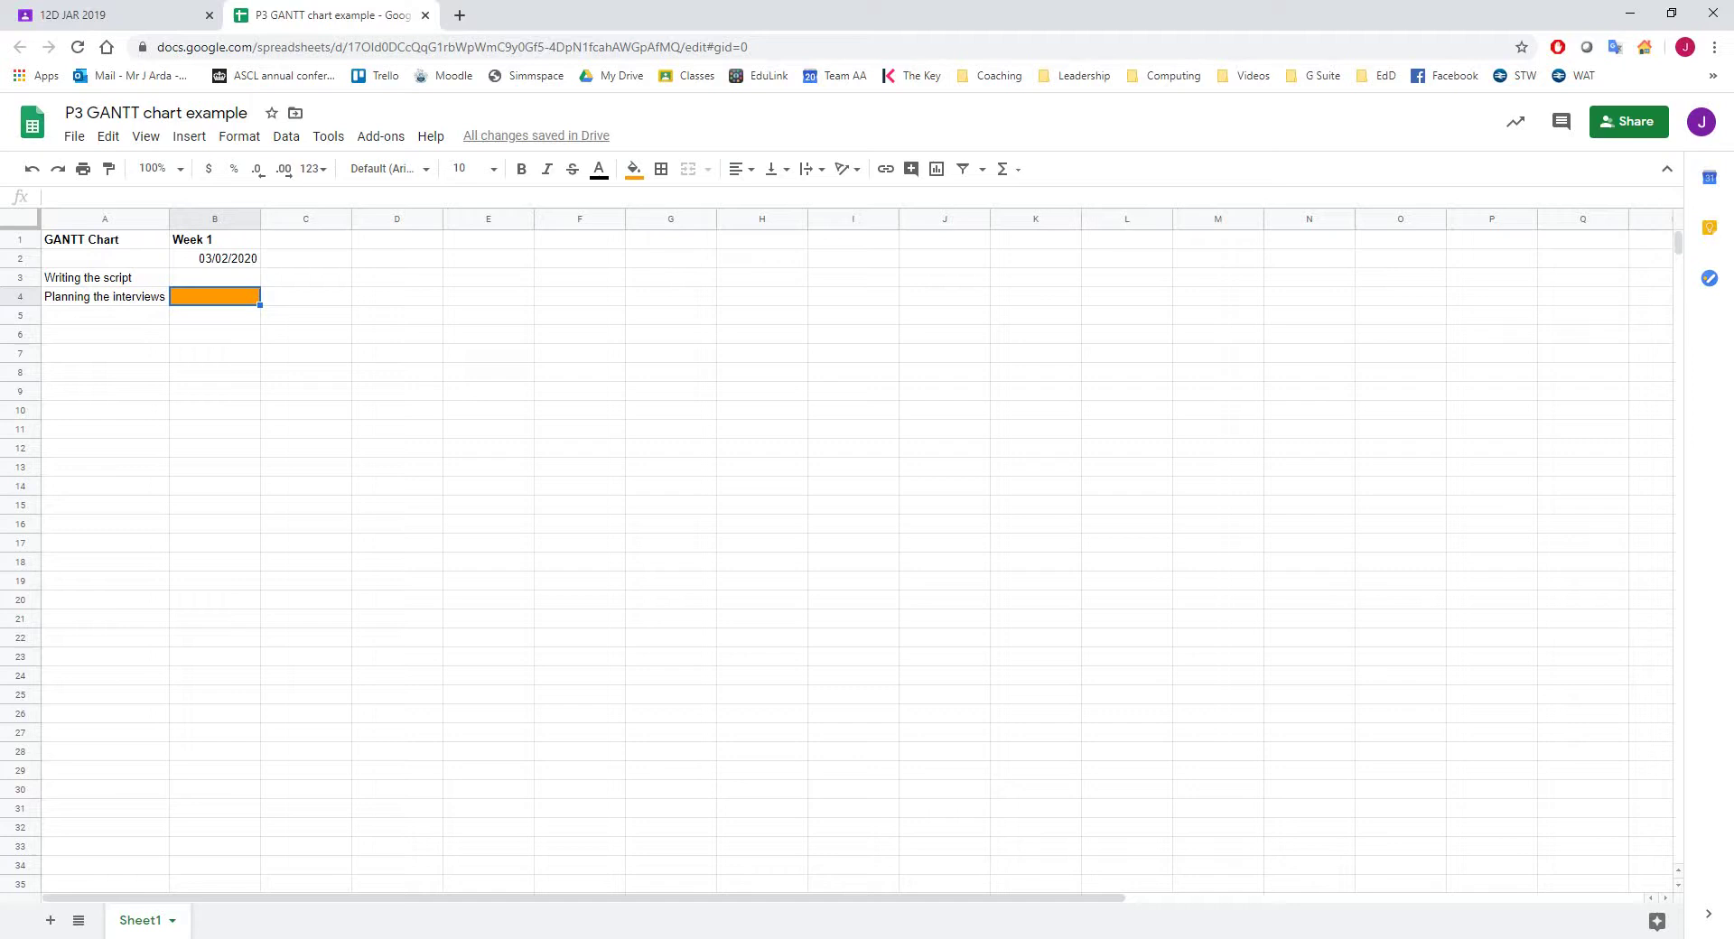
pyautogui.moveTo(104, 240); pyautogui.dragTo(244, 297)
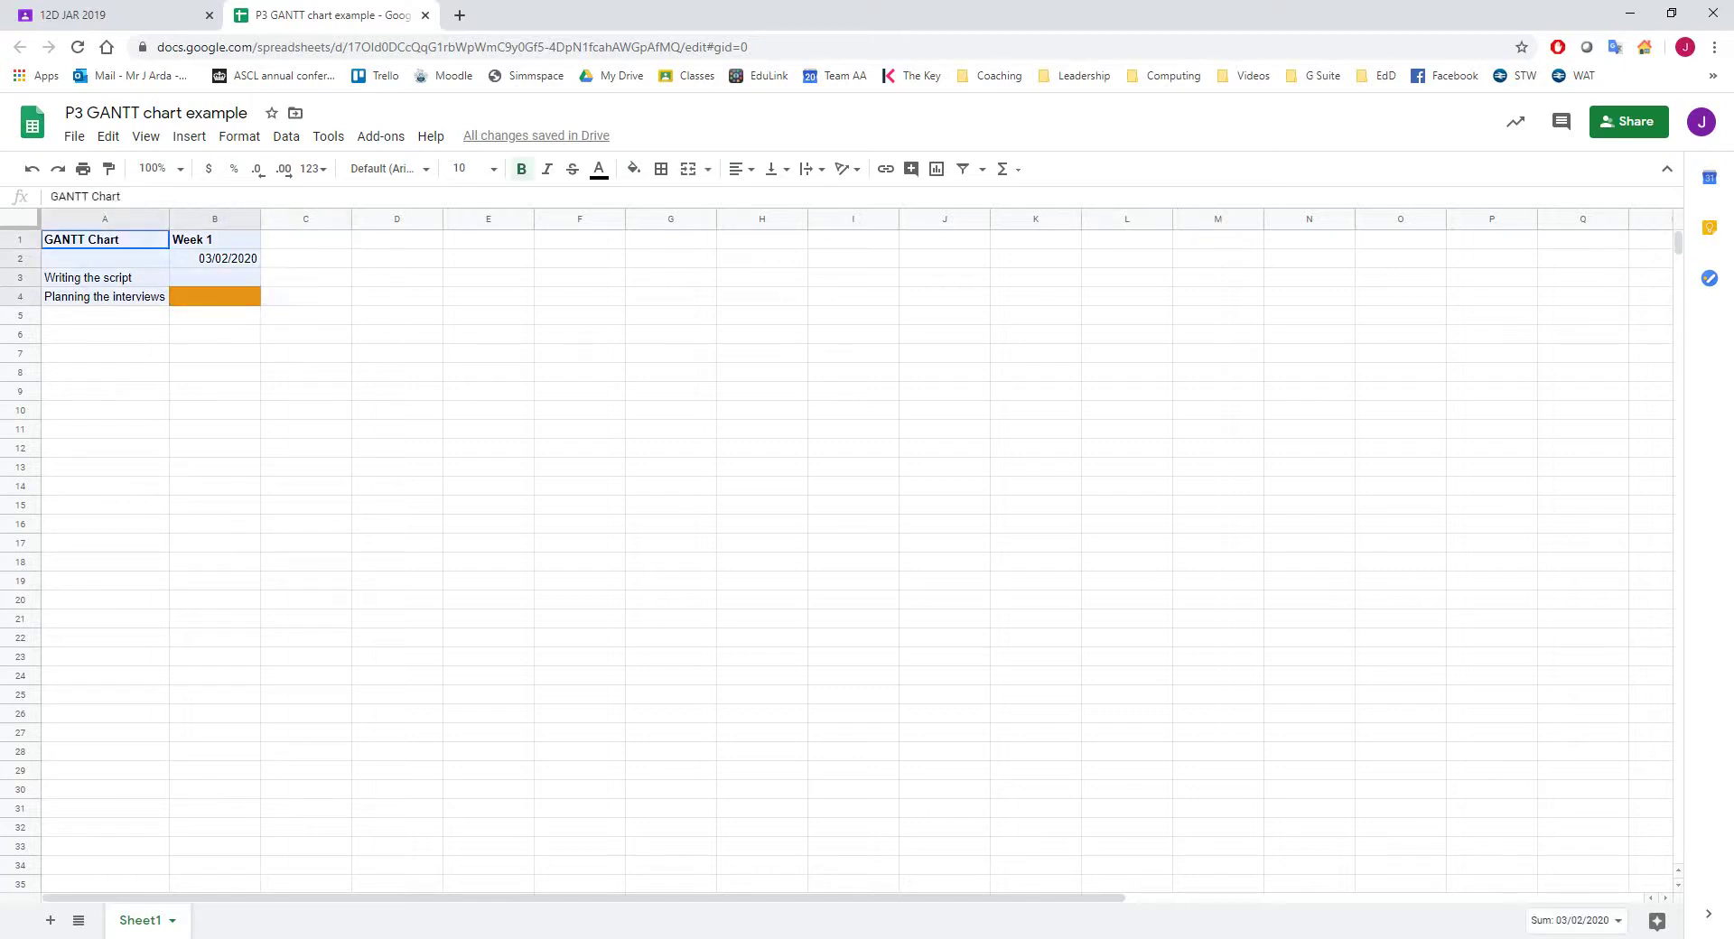
pyautogui.click(305, 353)
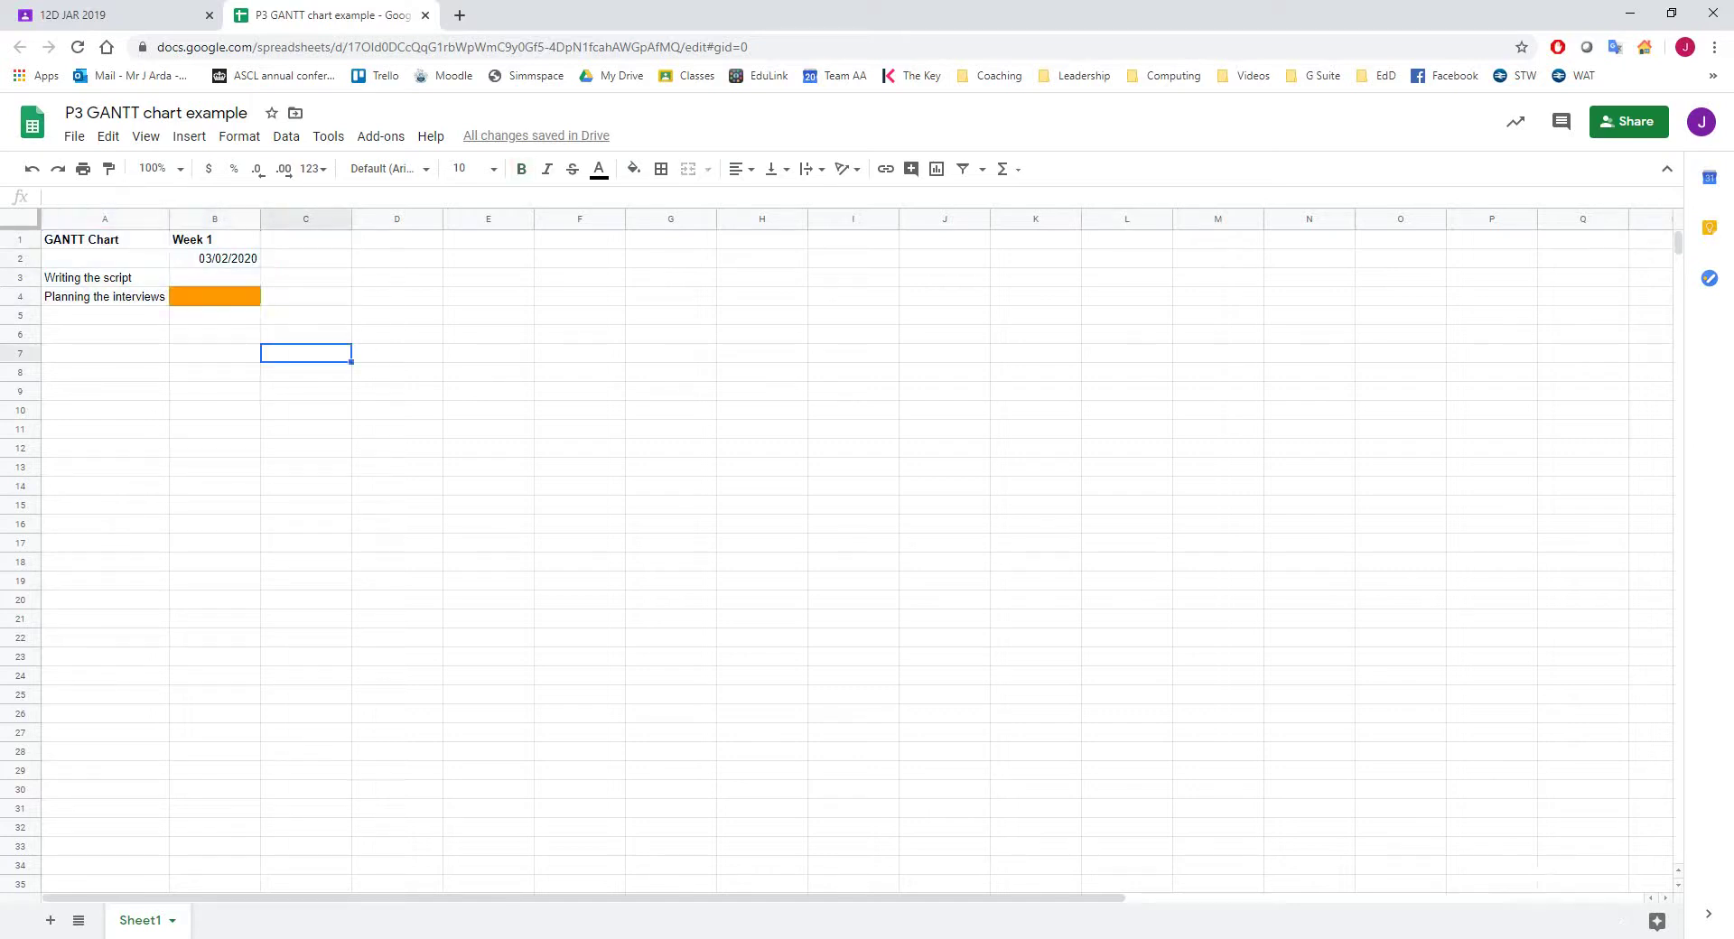
pyautogui.click(104, 240)
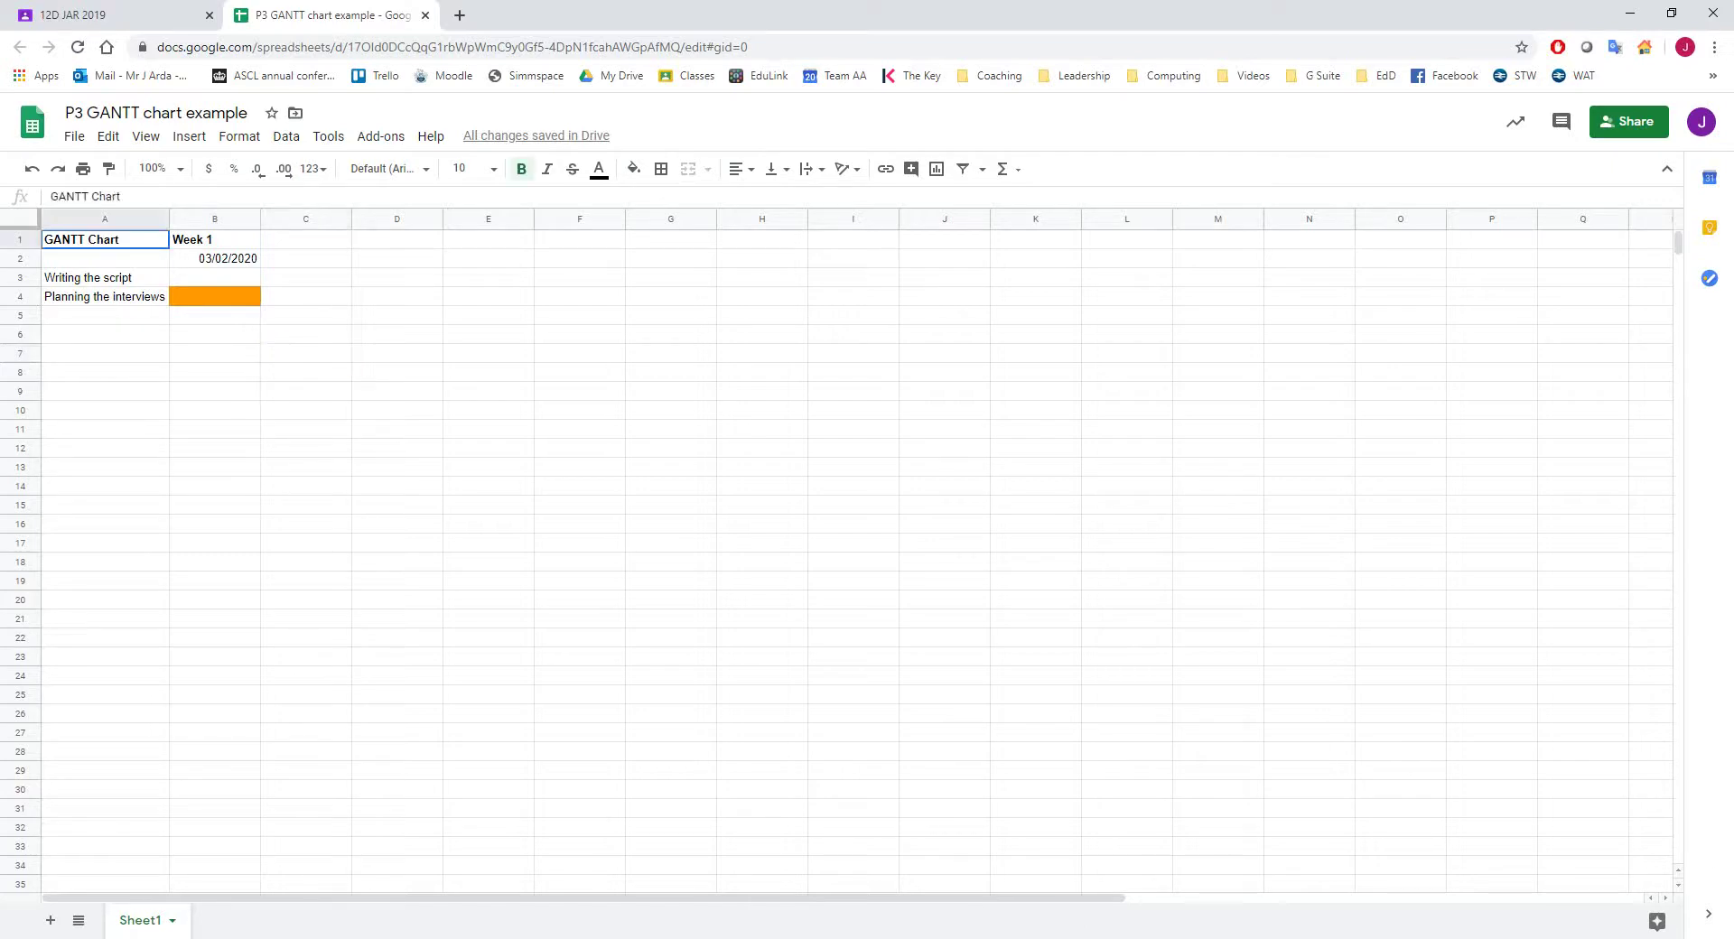
pyautogui.moveTo(105, 241); pyautogui.dragTo(224, 296)
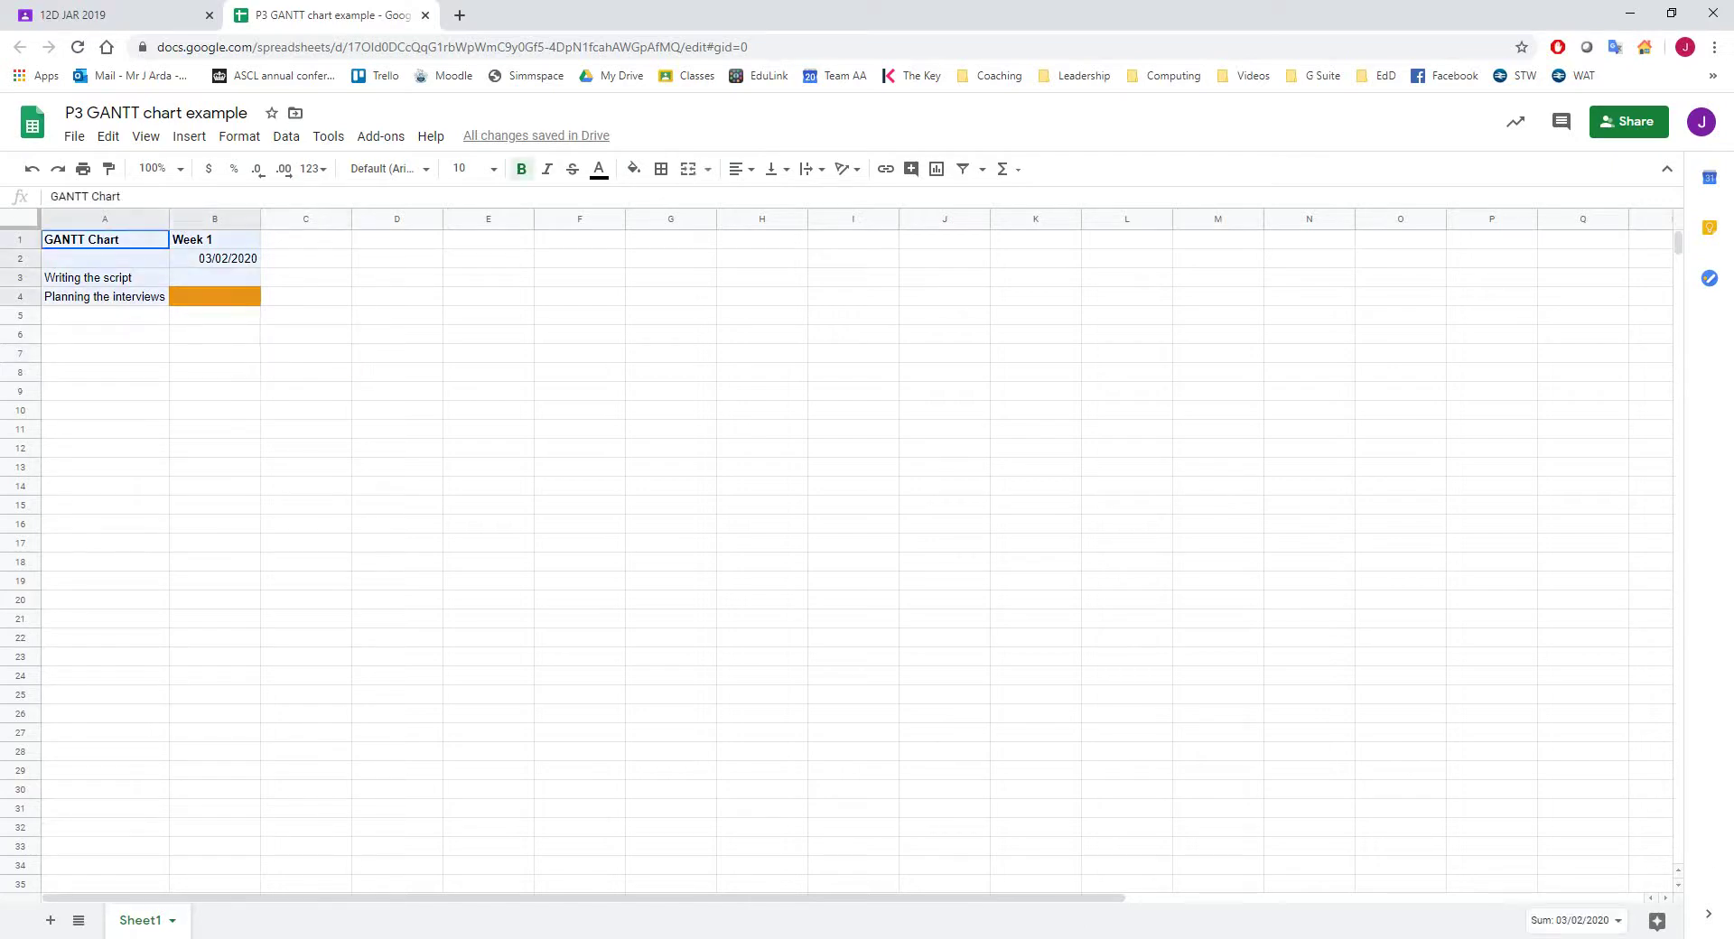
pyautogui.moveTo(215, 296); pyautogui.dragTo(217, 297)
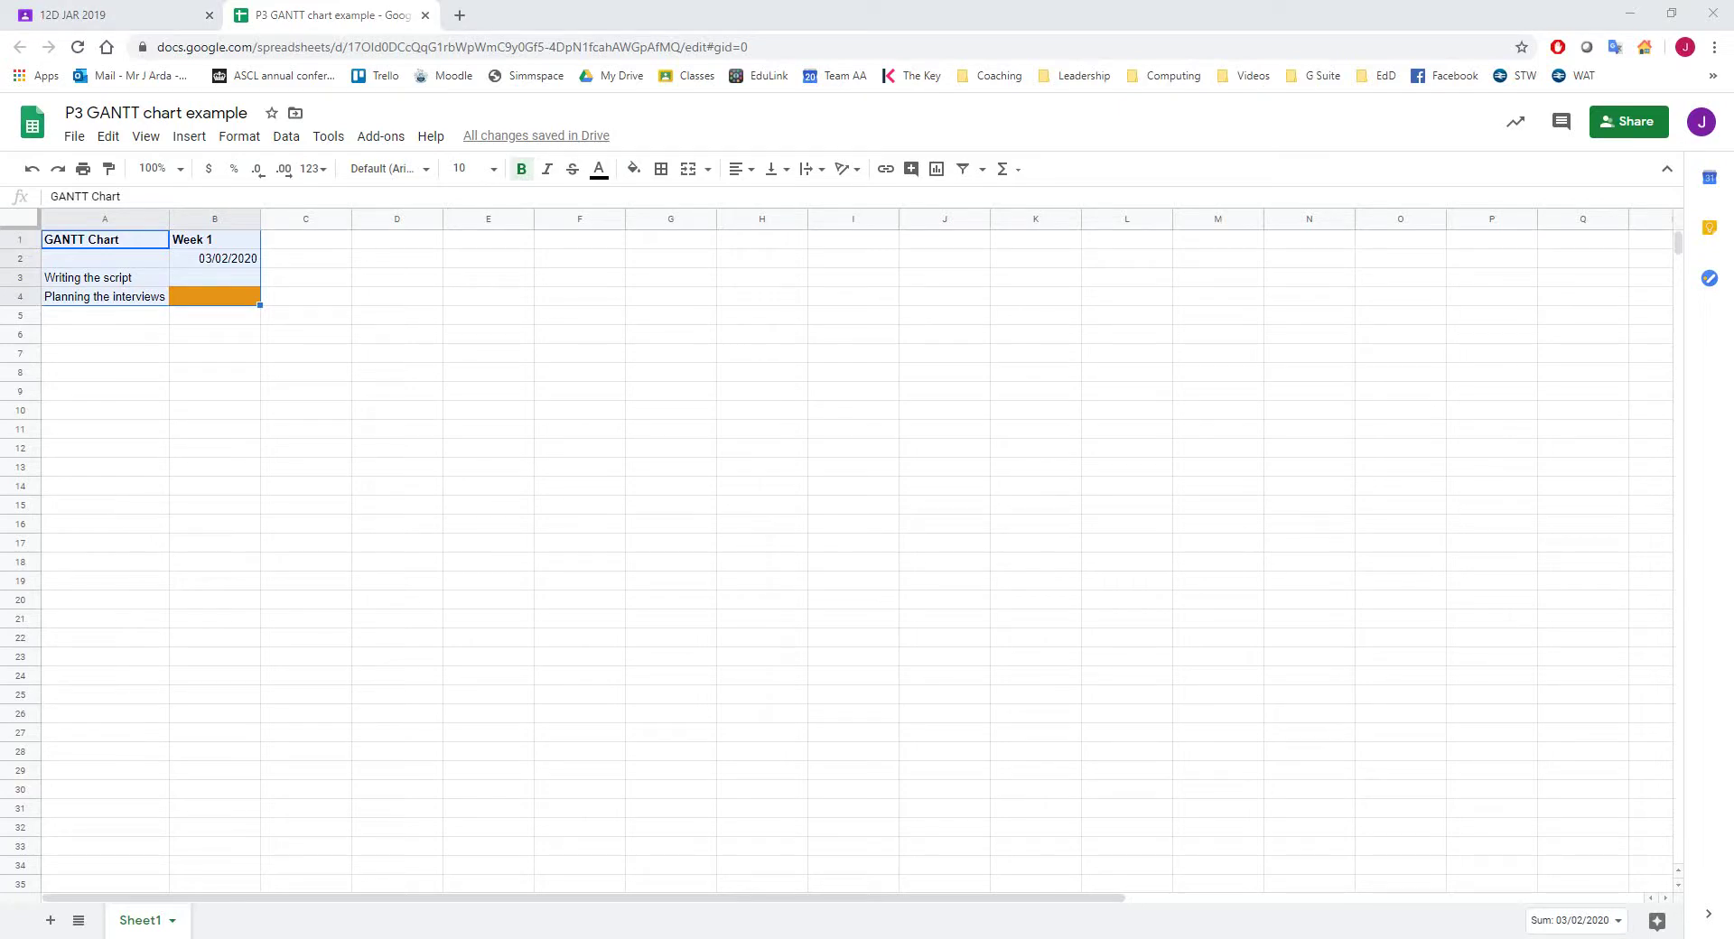
pyautogui.click(670, 297)
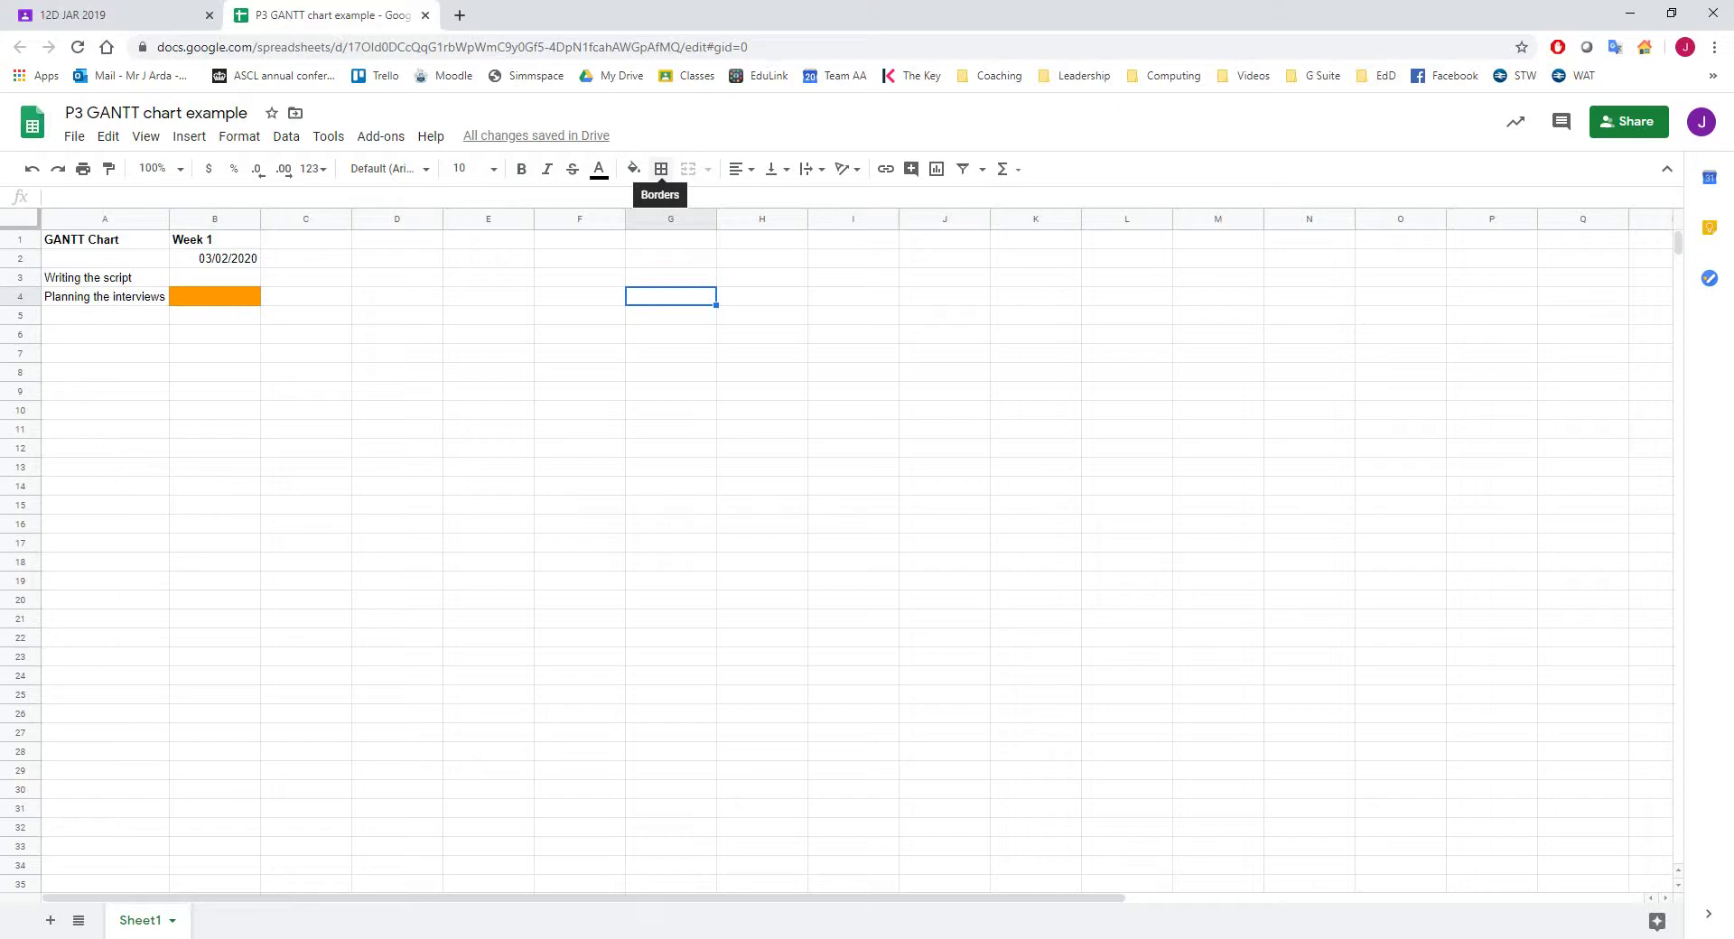
# Apply borders around and between all cells of the chart range A1:B4.
pyautogui.moveTo(104, 239); pyautogui.dragTo(217, 296)
pyautogui.click(661, 168)
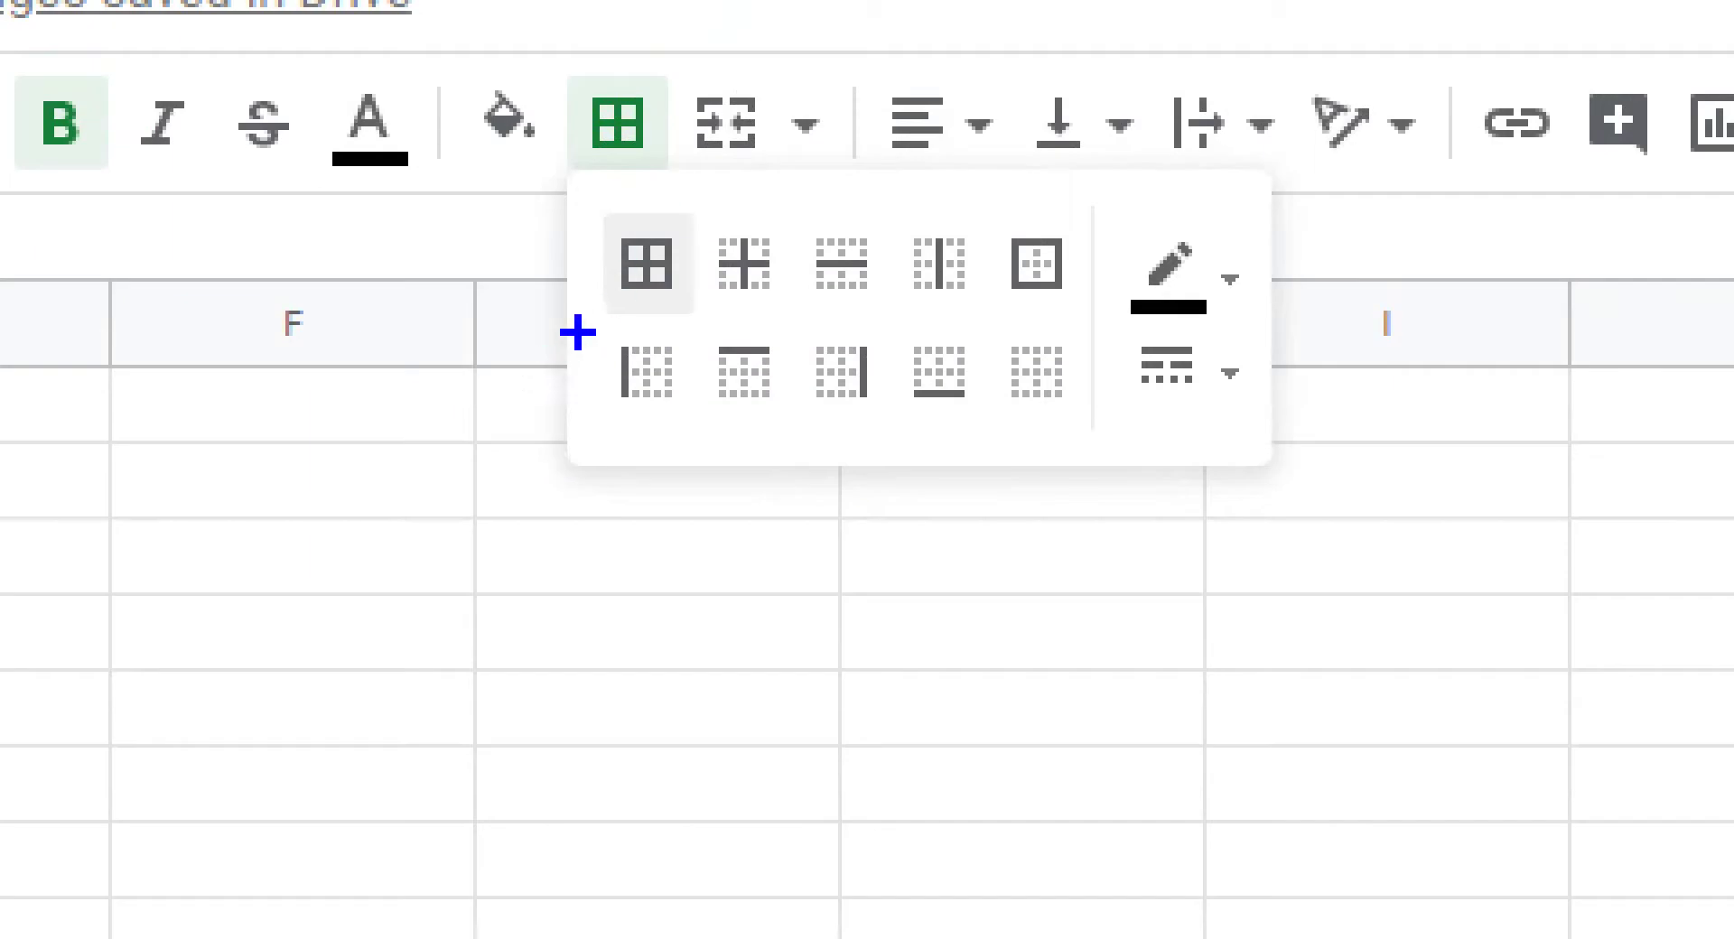
pyautogui.moveTo(578, 332); pyautogui.dragTo(298, 519)
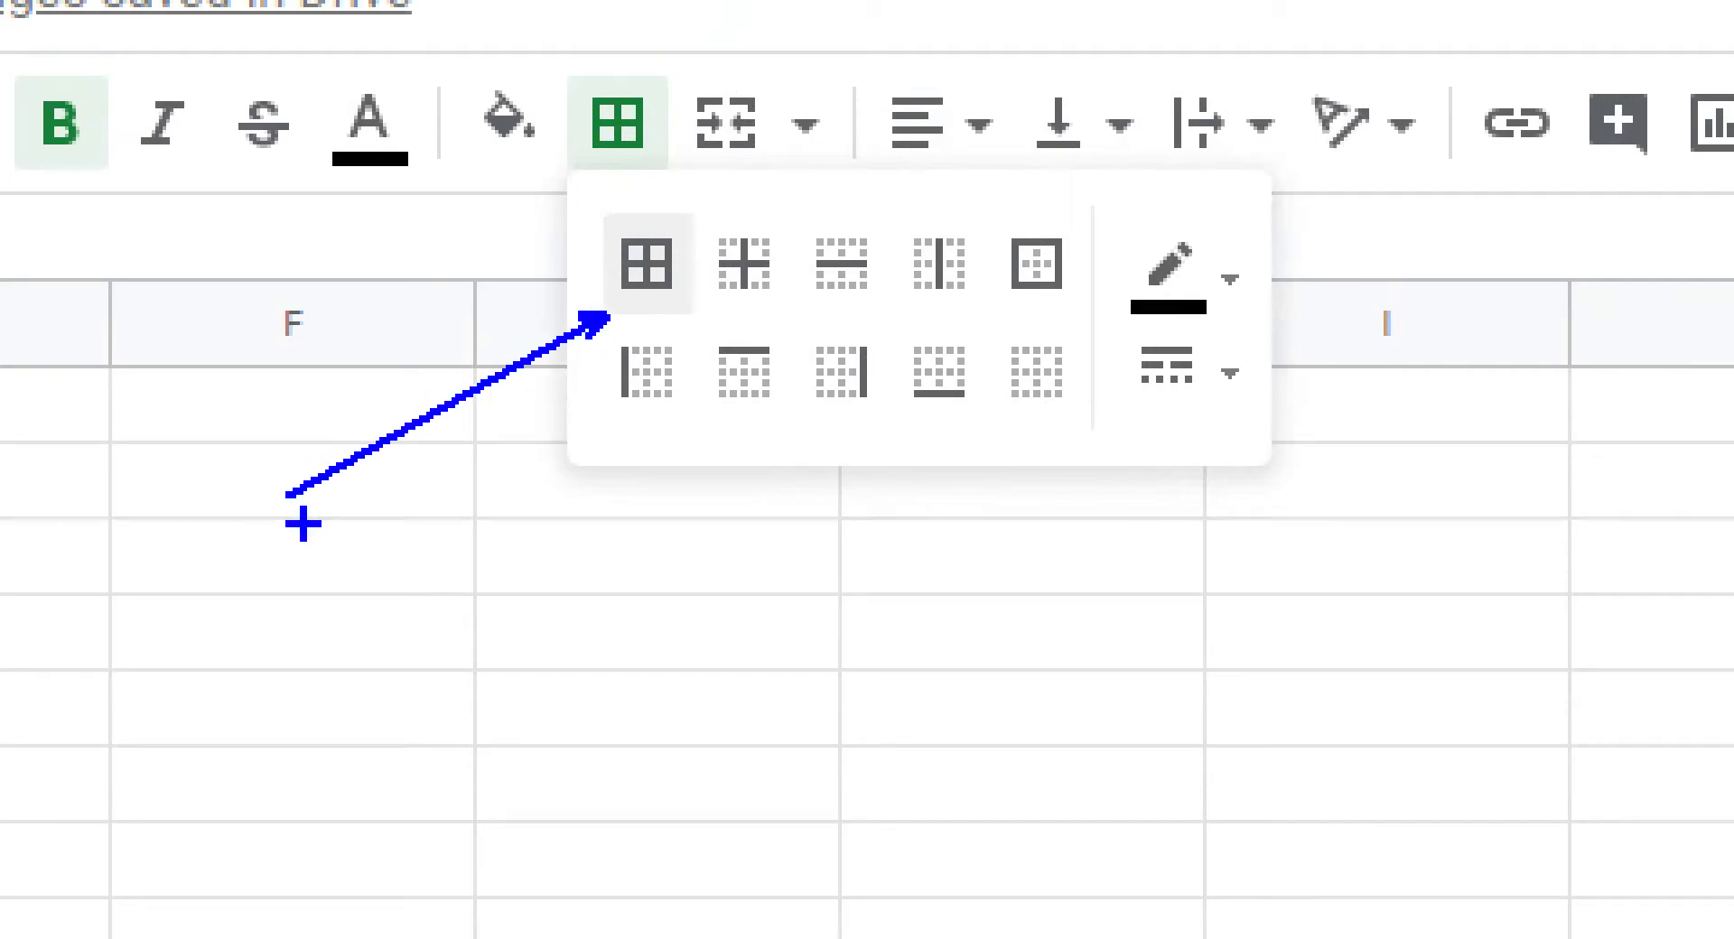
pyautogui.press('Escape')
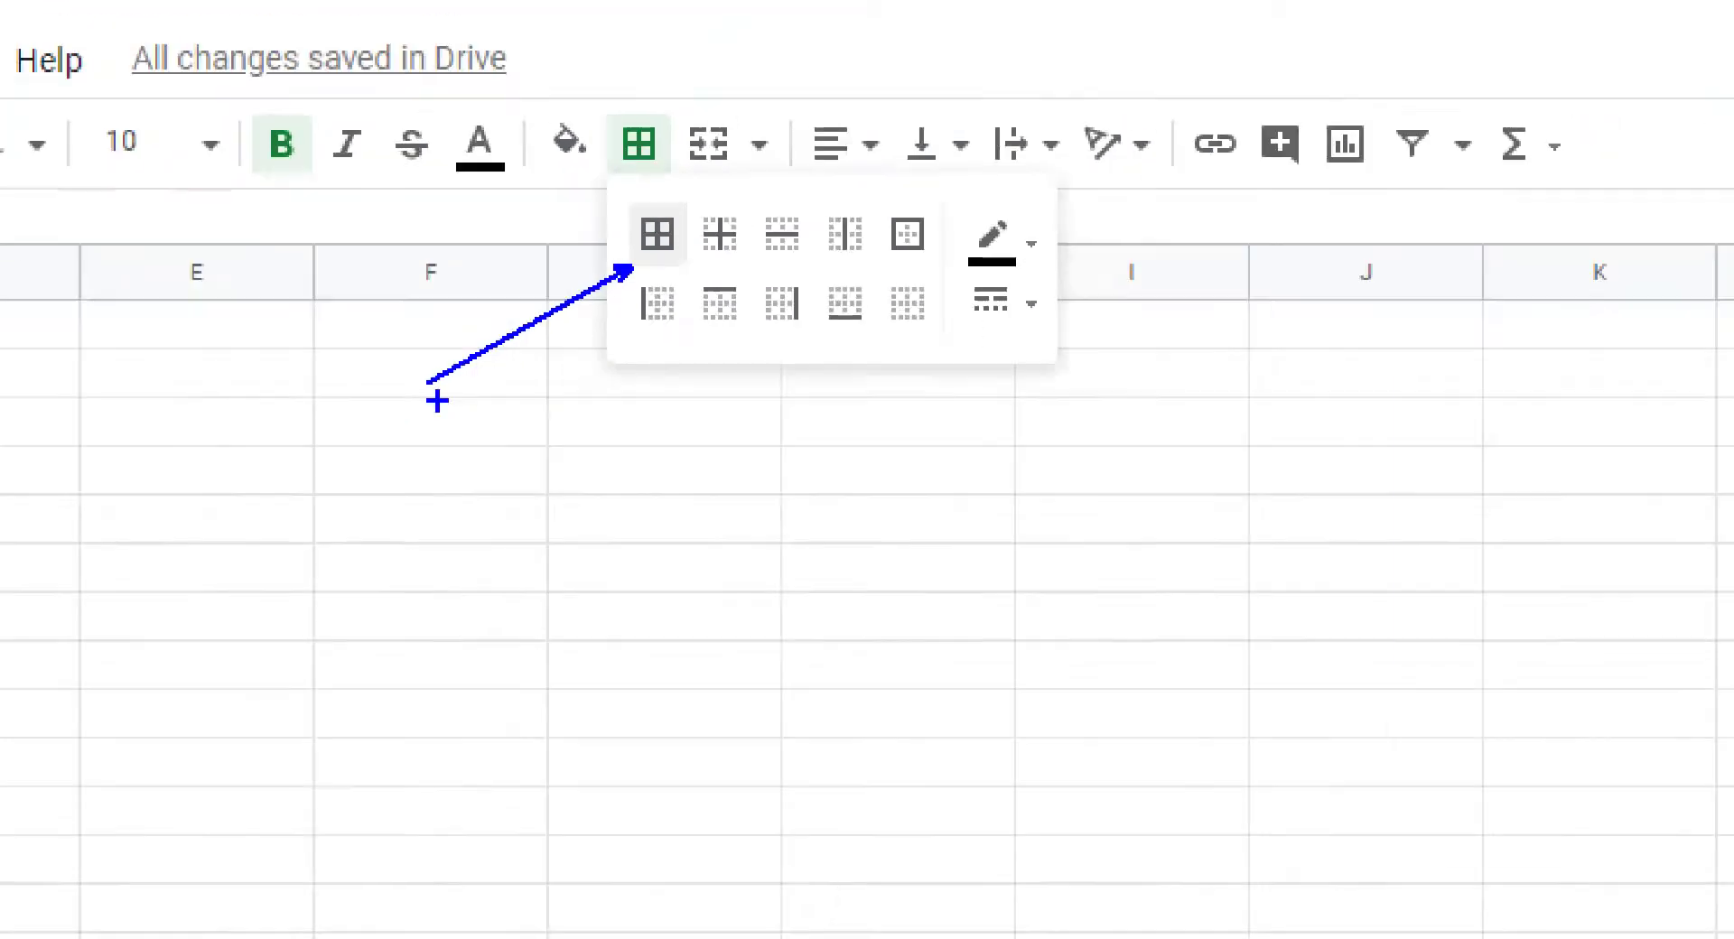
pyautogui.click(661, 169)
pyautogui.click(669, 205)
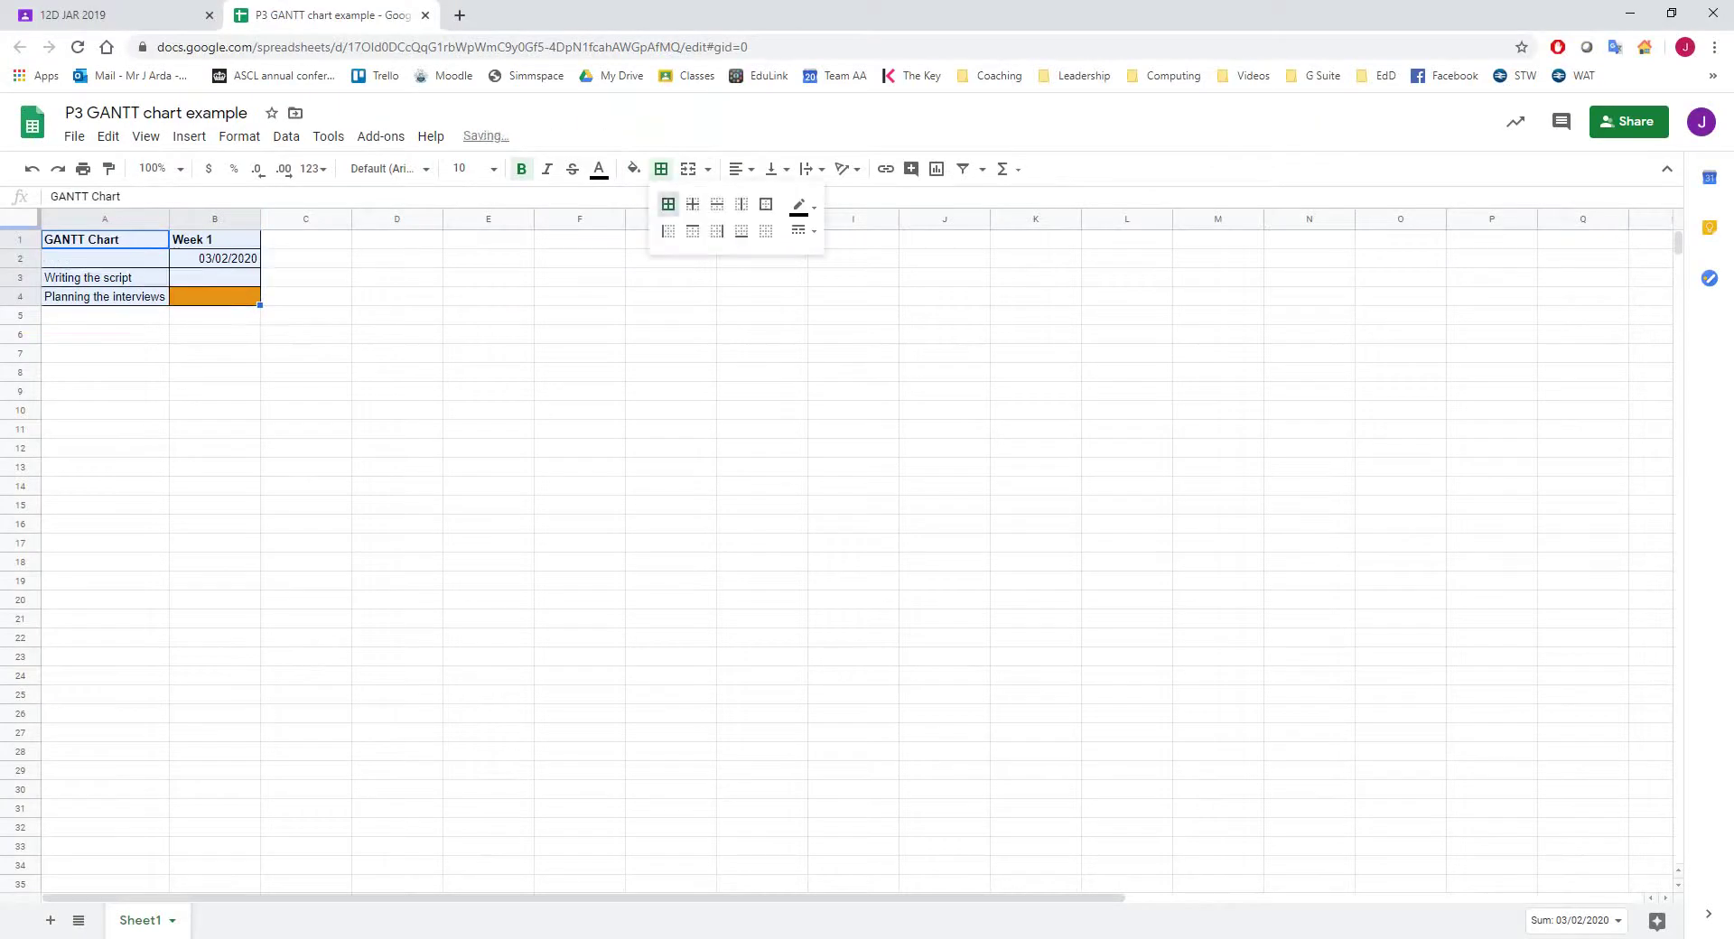
pyautogui.click(579, 353)
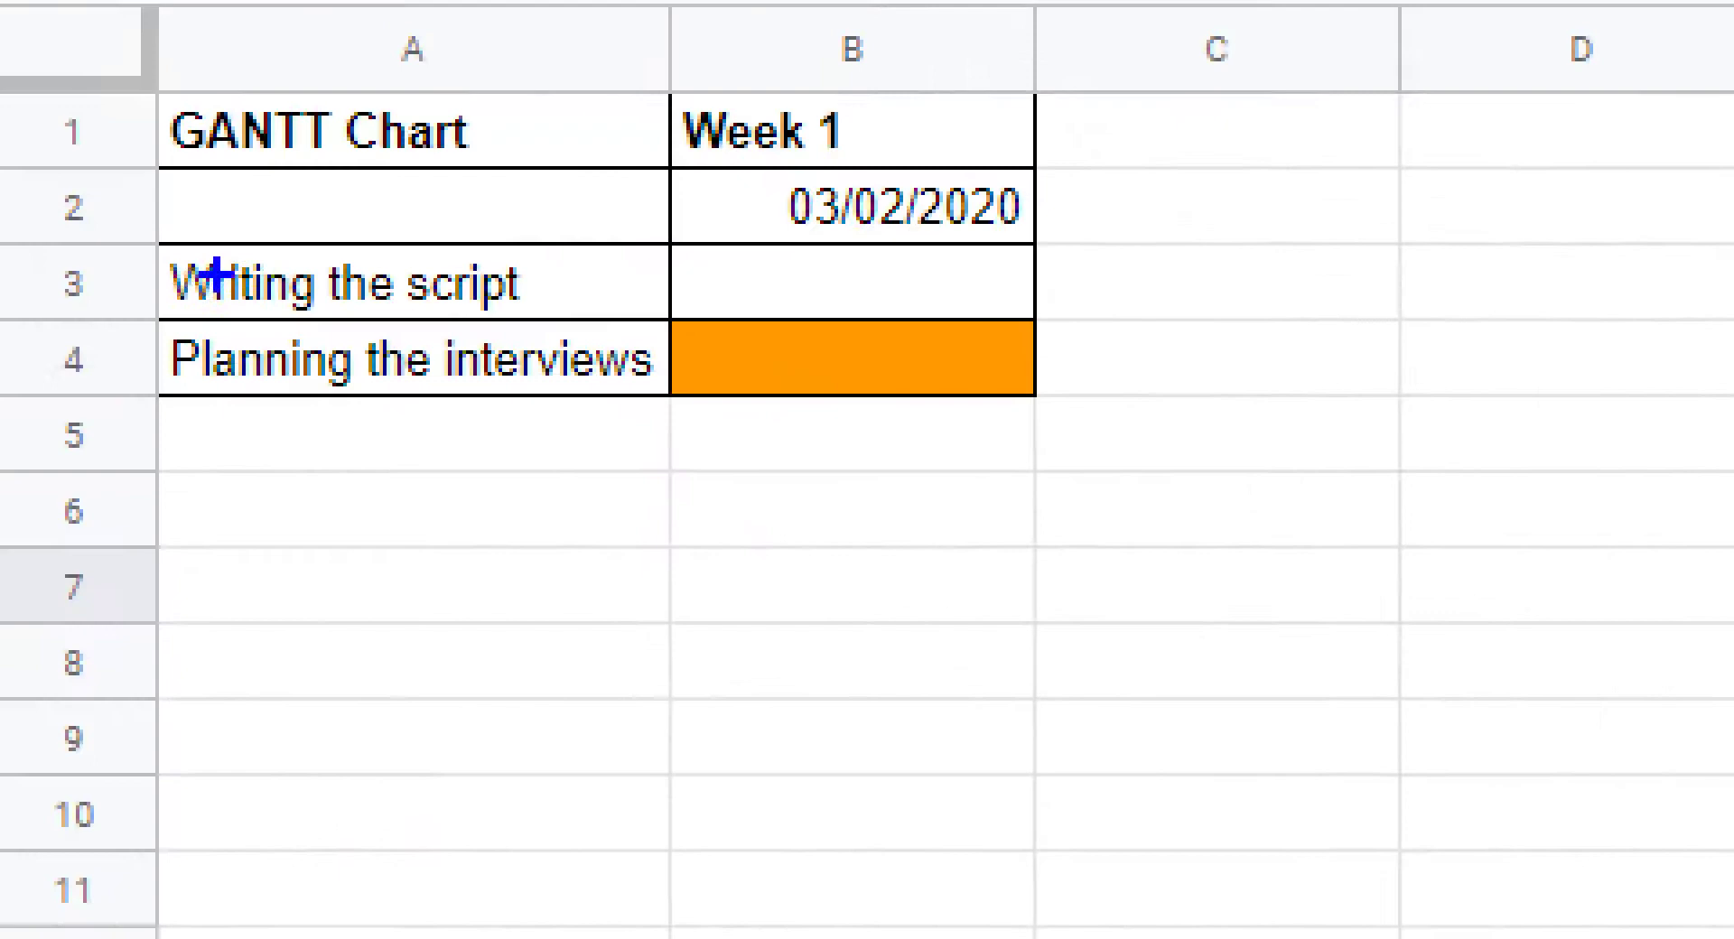
pyautogui.moveTo(550, 436); pyautogui.dragTo(1017, 761)
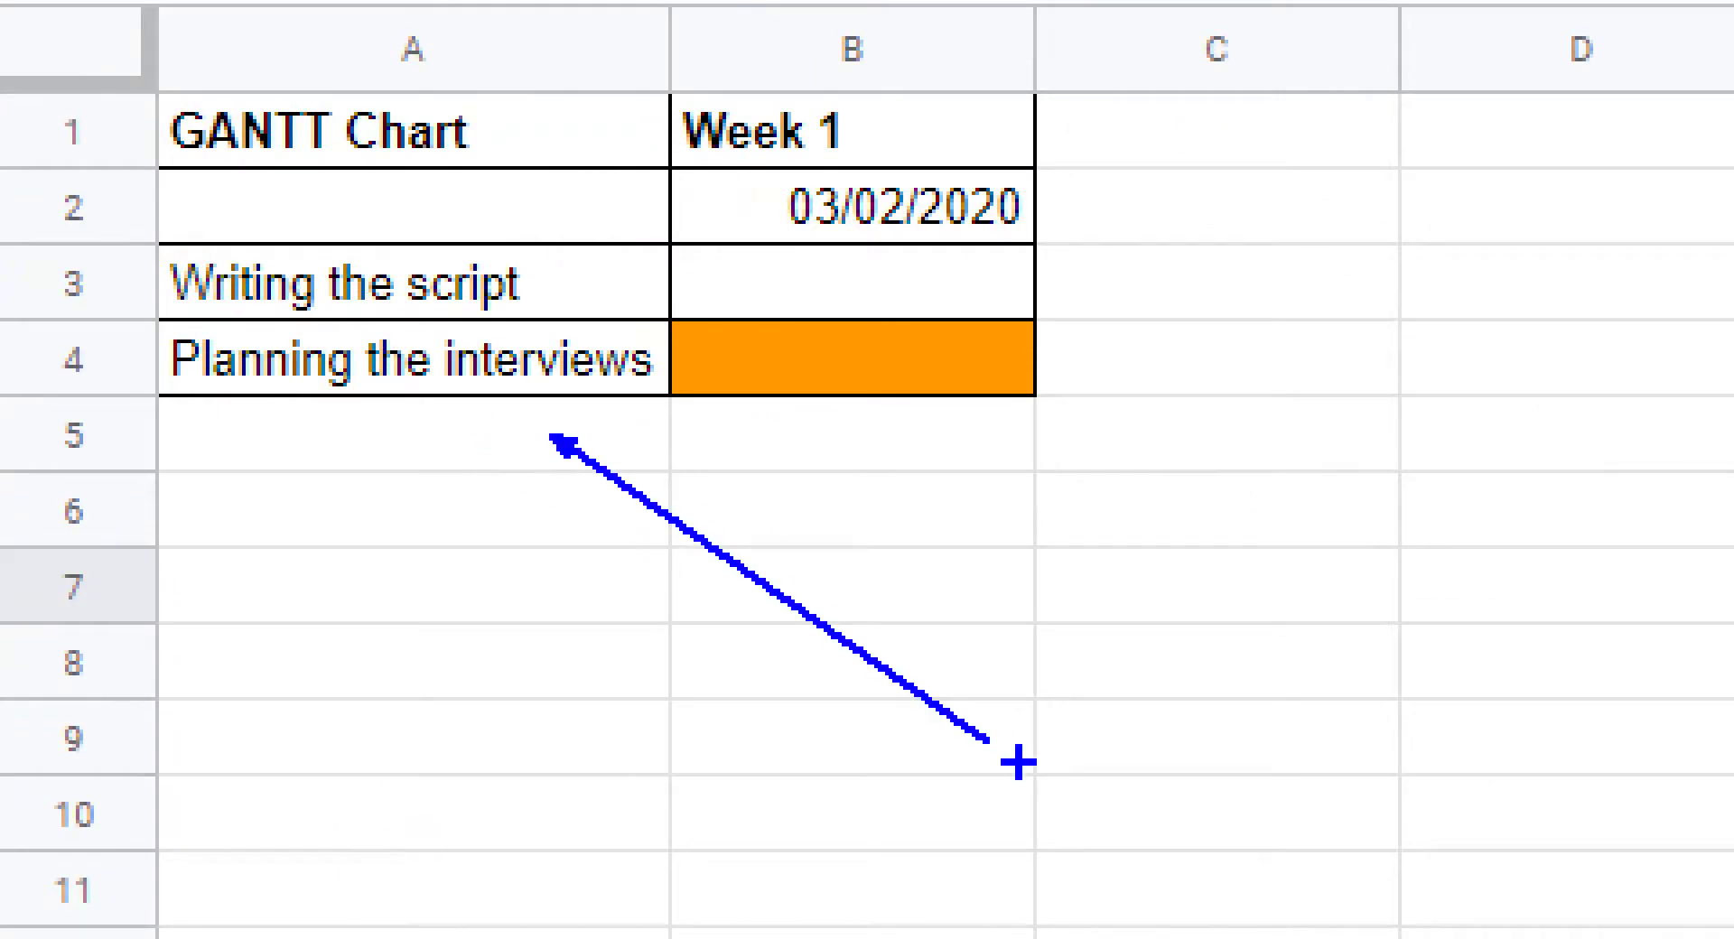